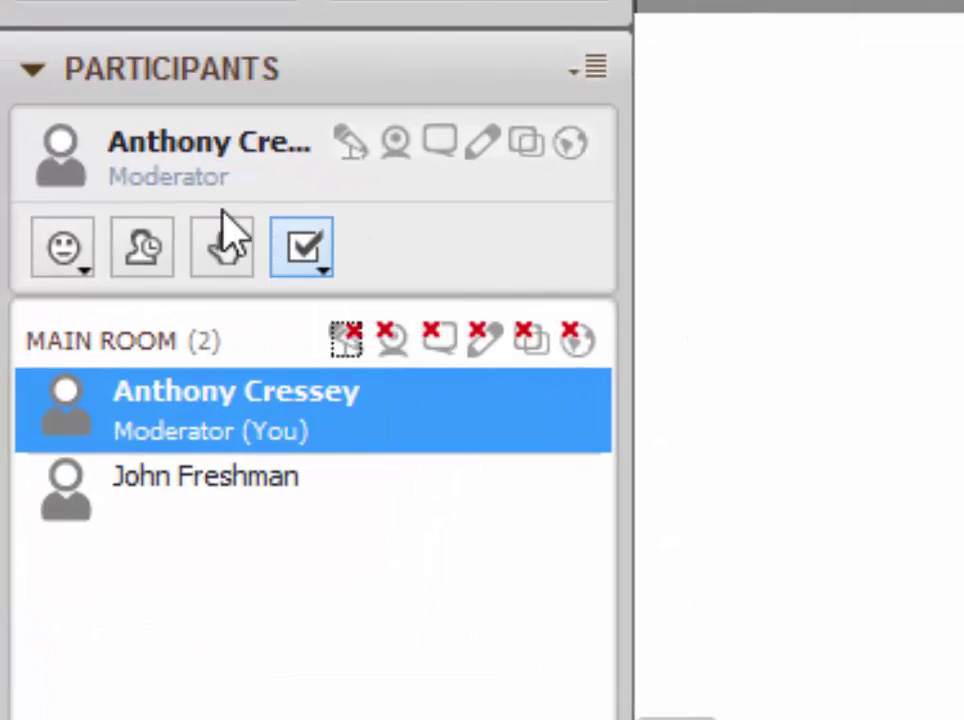
Respond Yes to the poll from the moderator's account.
click(63, 247)
click(305, 247)
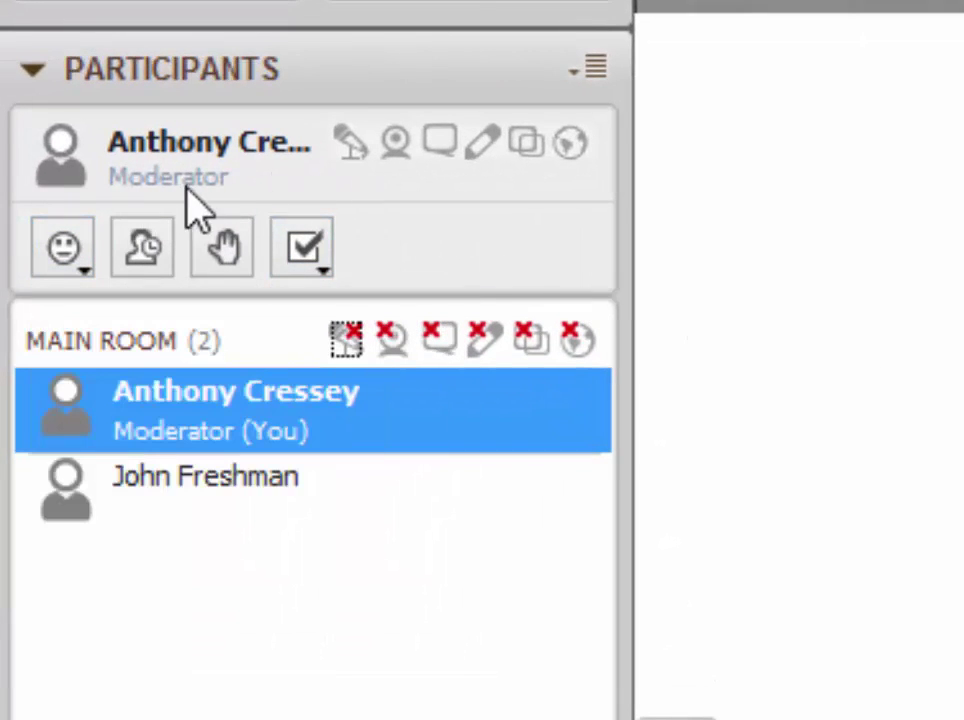
click(327, 246)
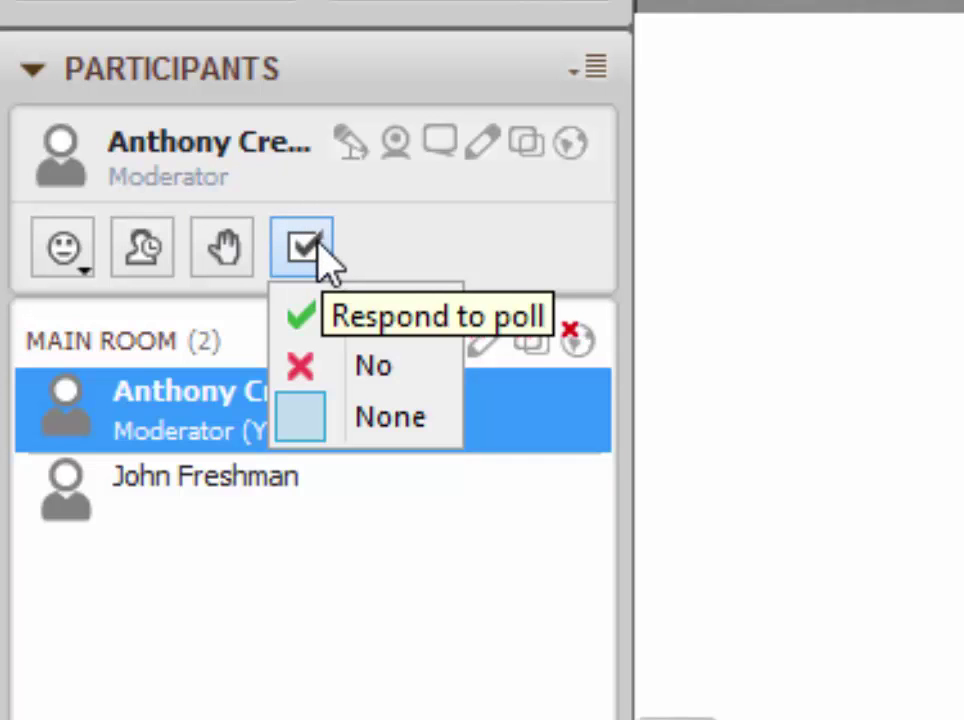
click(336, 248)
click(325, 250)
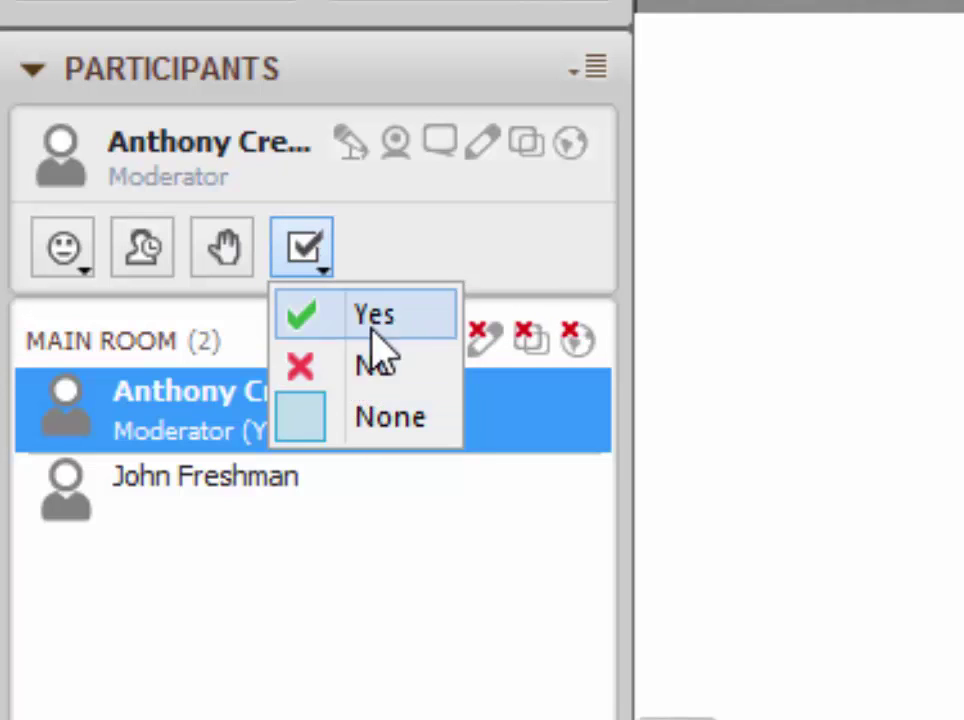
click(372, 318)
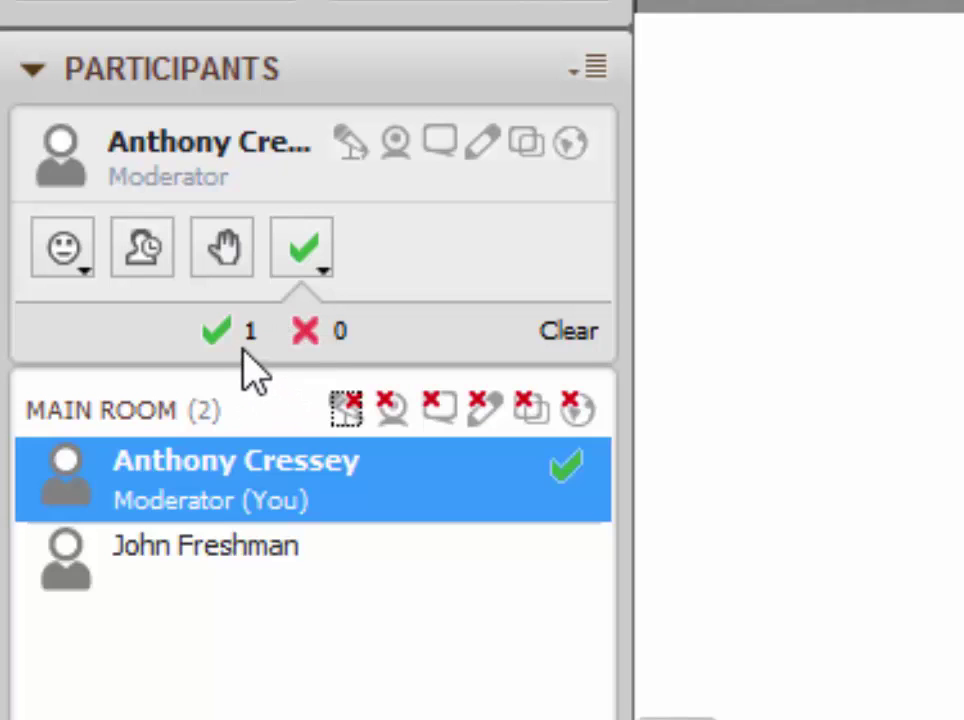
mouse_move(245, 463)
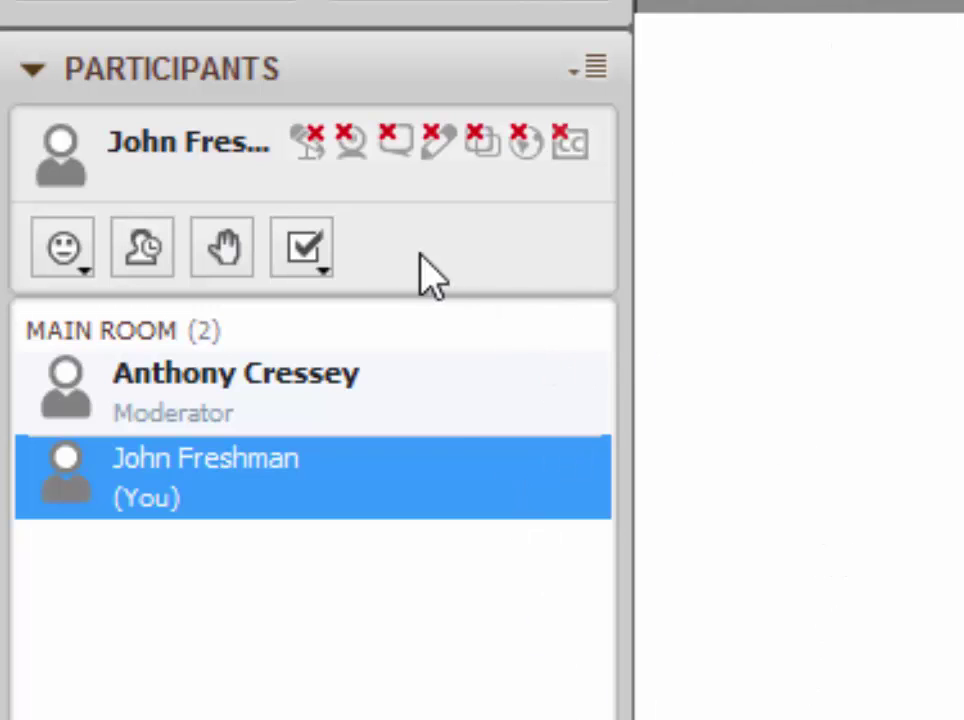
Respond No to the poll from the participant's account.
click(303, 250)
click(303, 250)
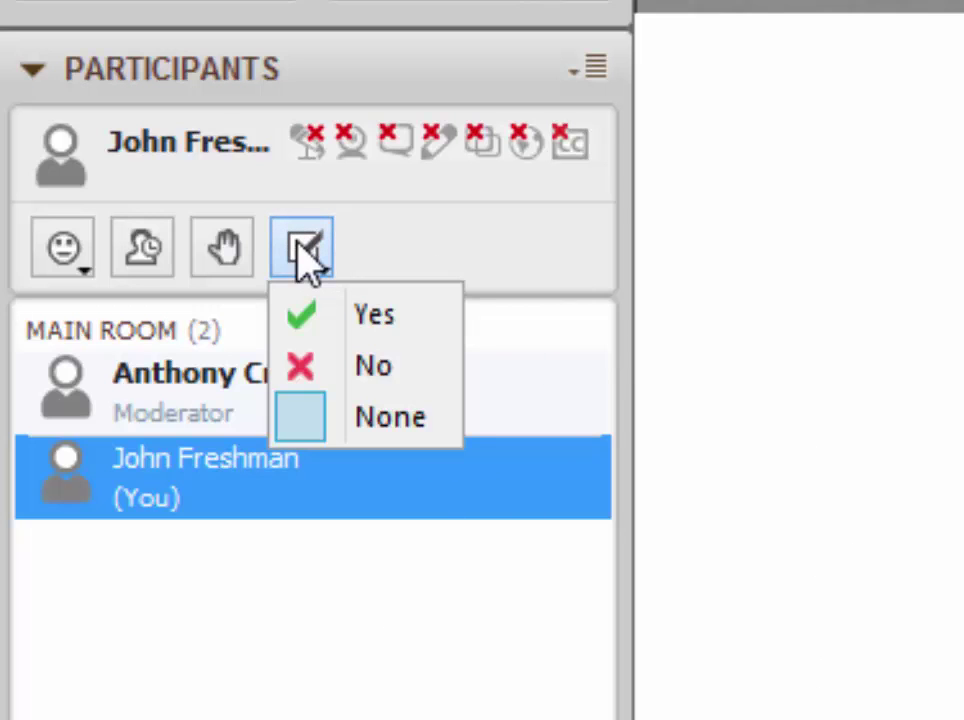
click(328, 370)
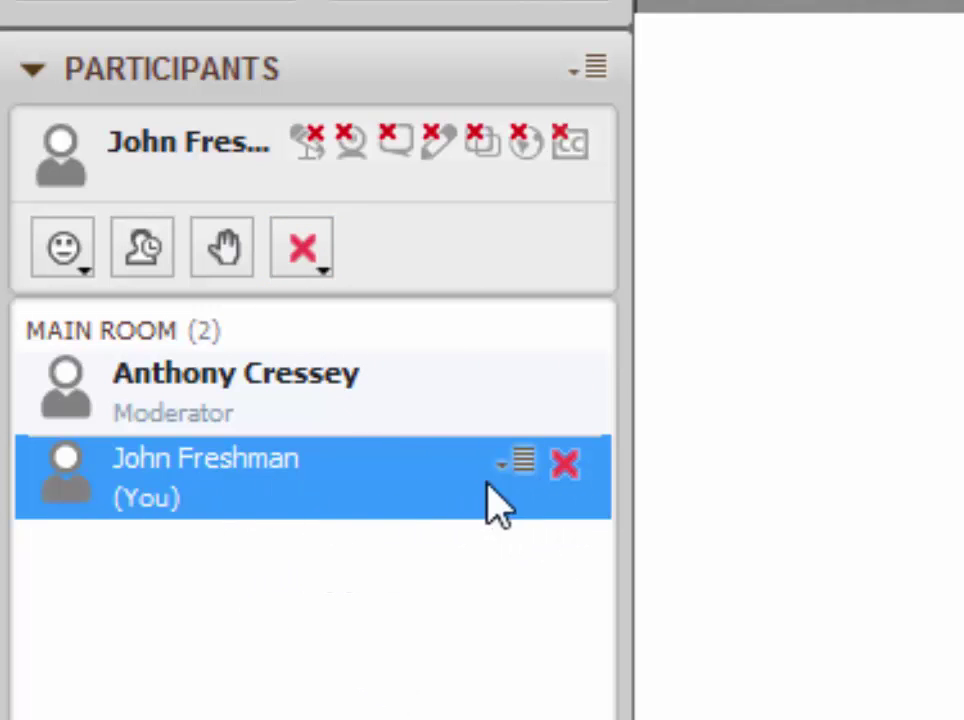
click(318, 252)
click(482, 265)
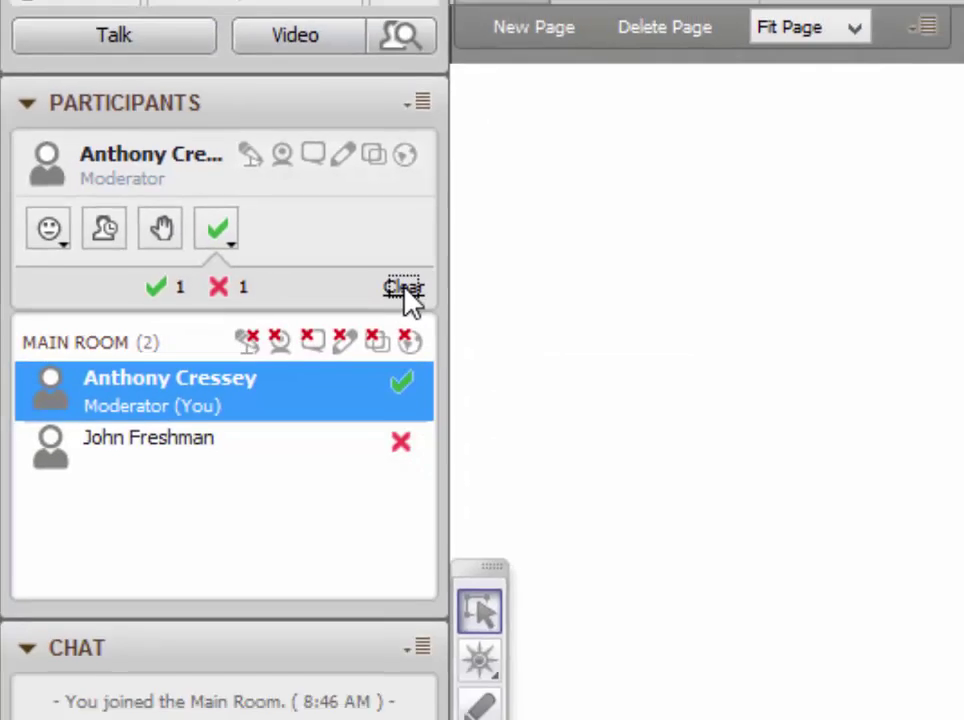
Clear the poll responses in the moderator's session and set the polling type to A..E Multiple Choices.
click(568, 334)
click(237, 139)
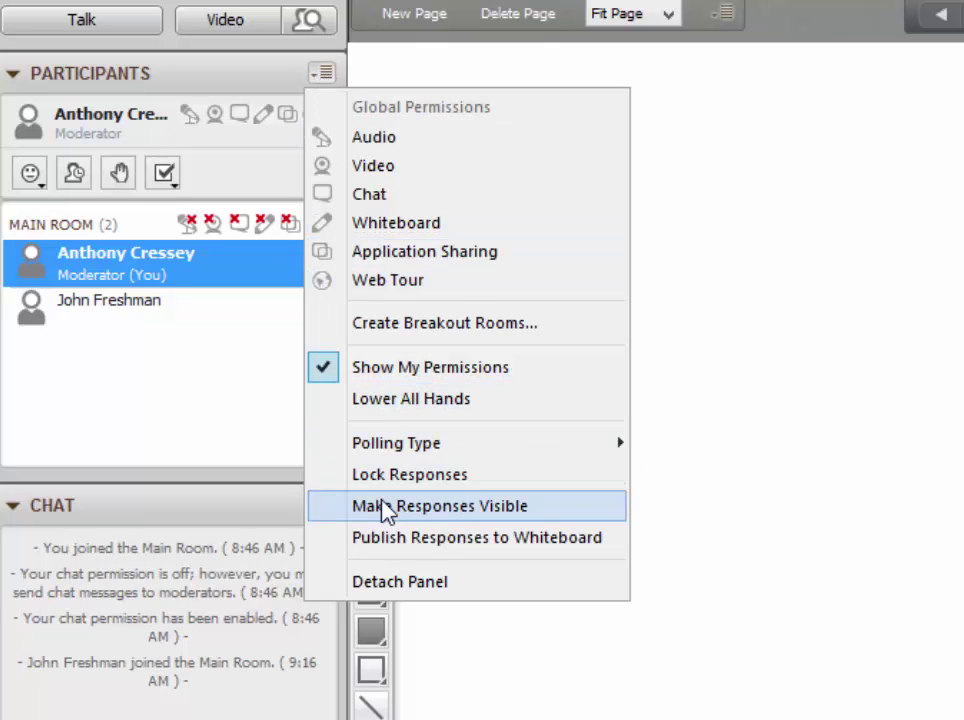
mouse_move(440, 452)
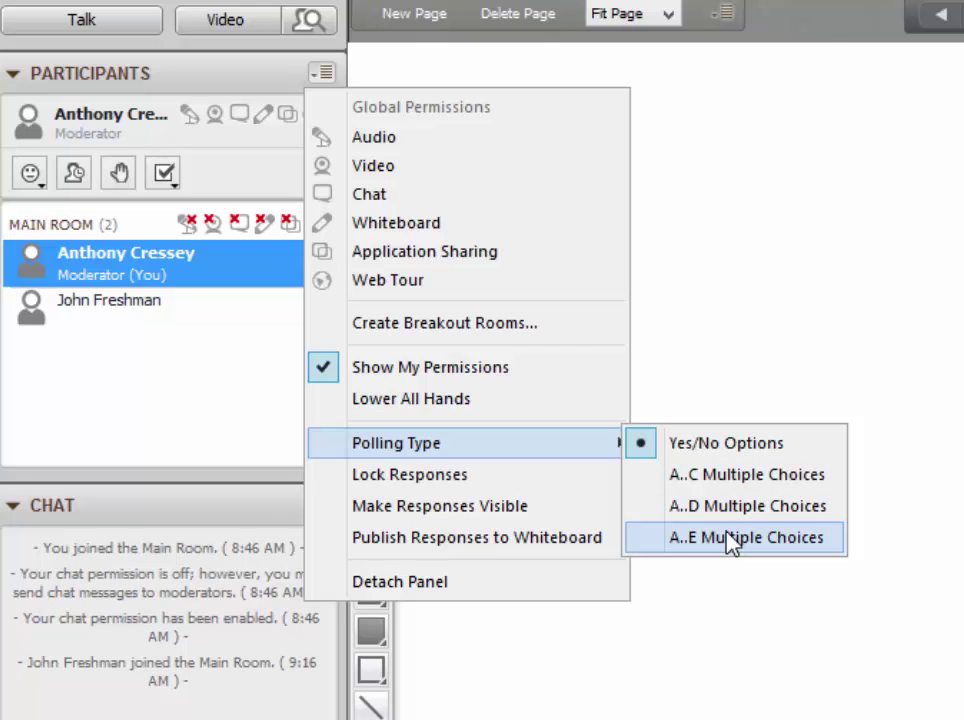
click(729, 541)
click(182, 175)
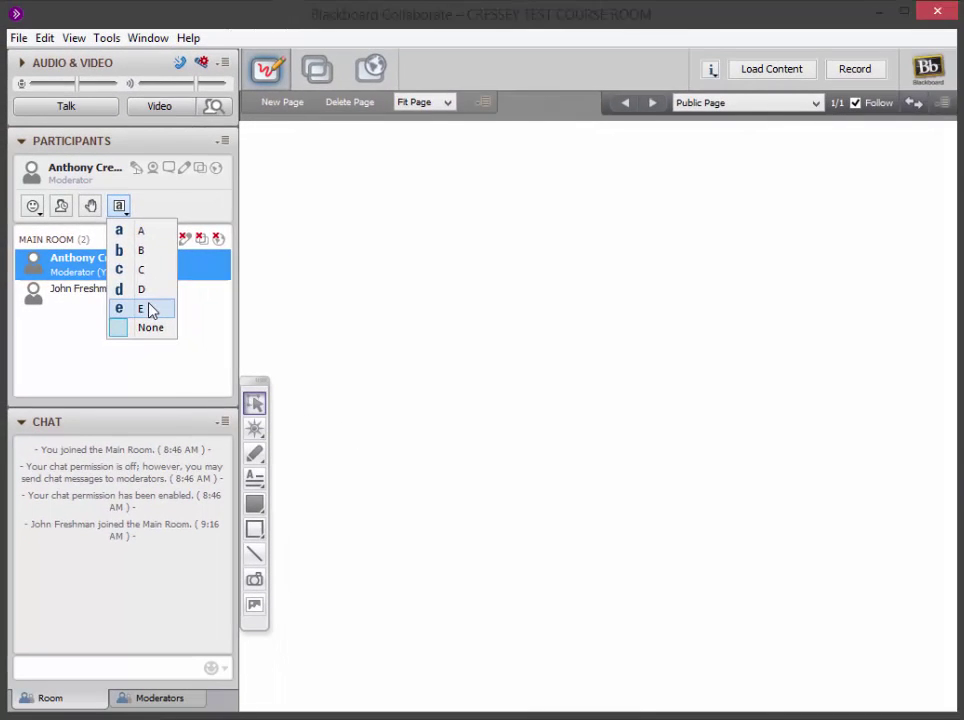
click(150, 310)
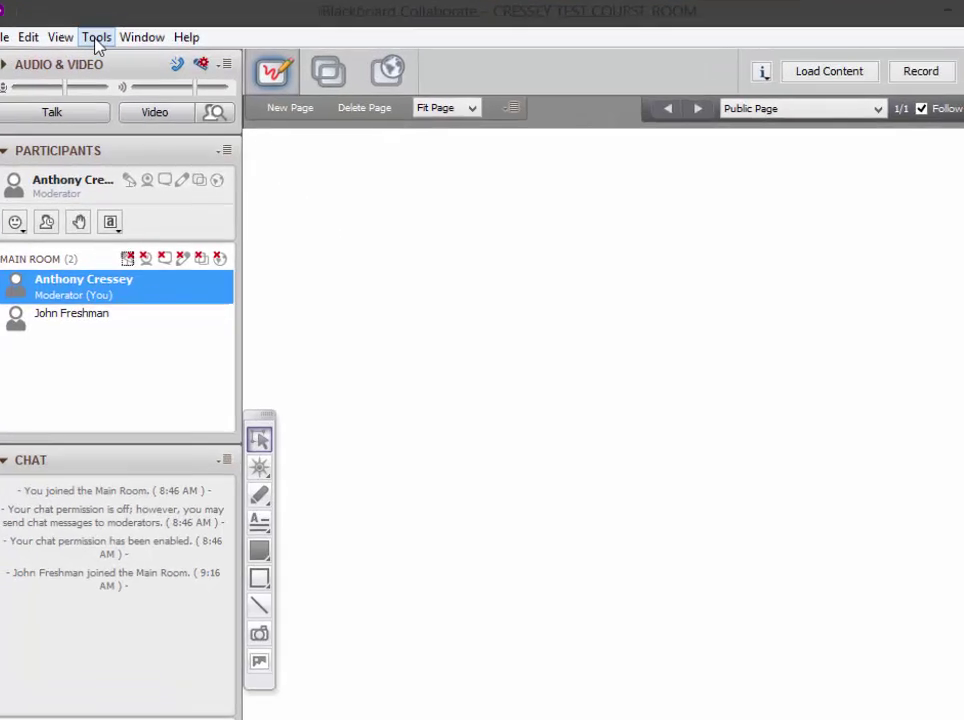
Set the polling type back to Yes/No Options.
click(96, 40)
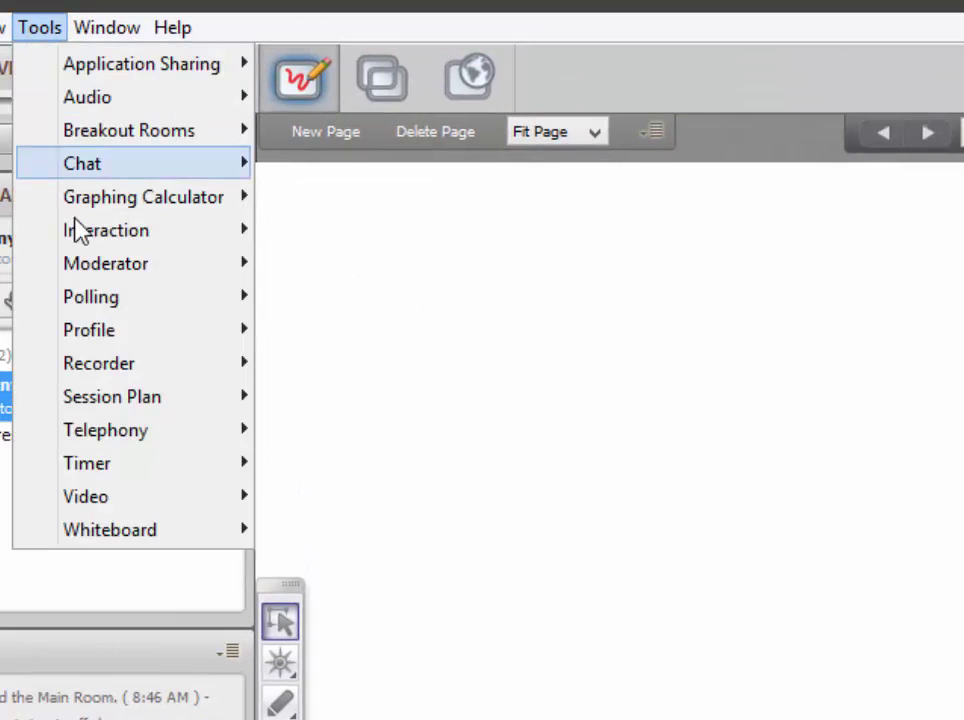
mouse_move(95, 297)
mouse_move(352, 292)
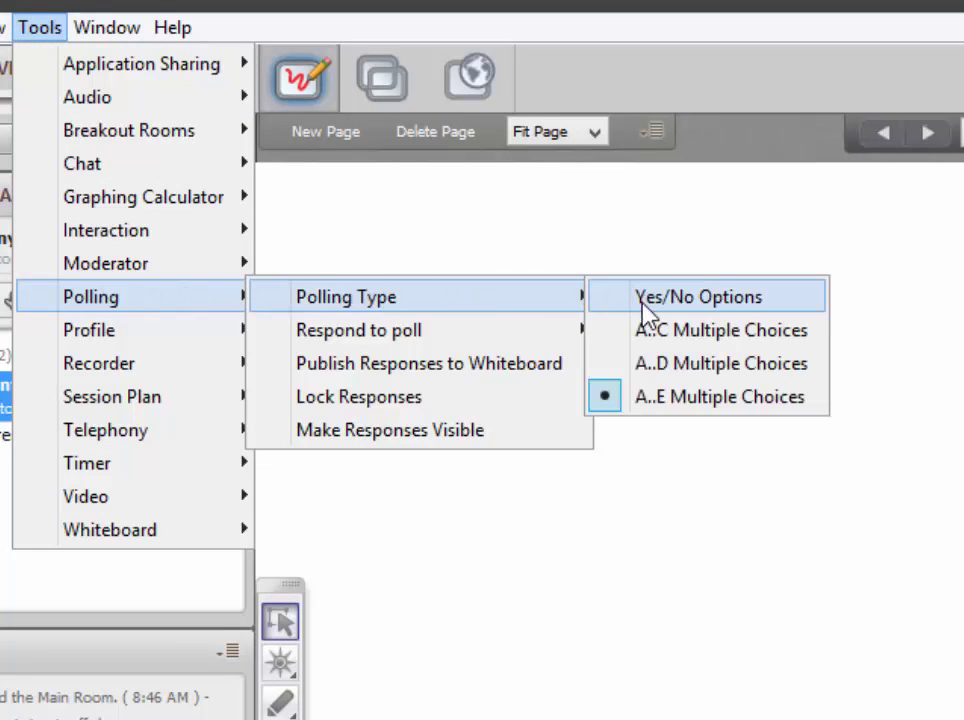
click(640, 363)
Publish the poll responses to the whiteboard and clear the whiteboard page.
click(40, 27)
mouse_move(105, 305)
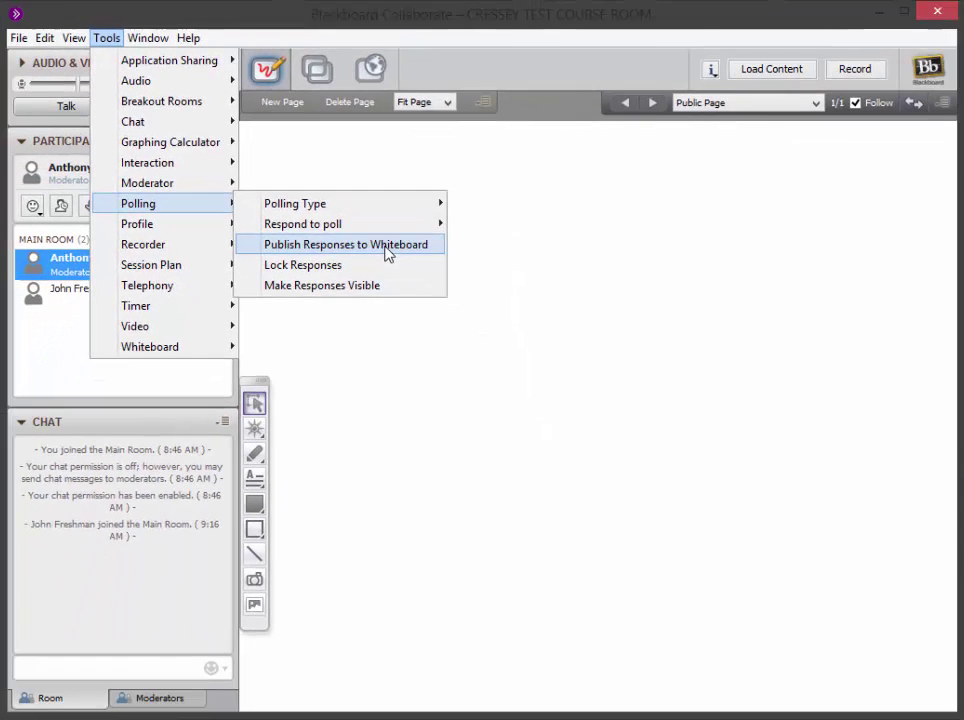
click(499, 363)
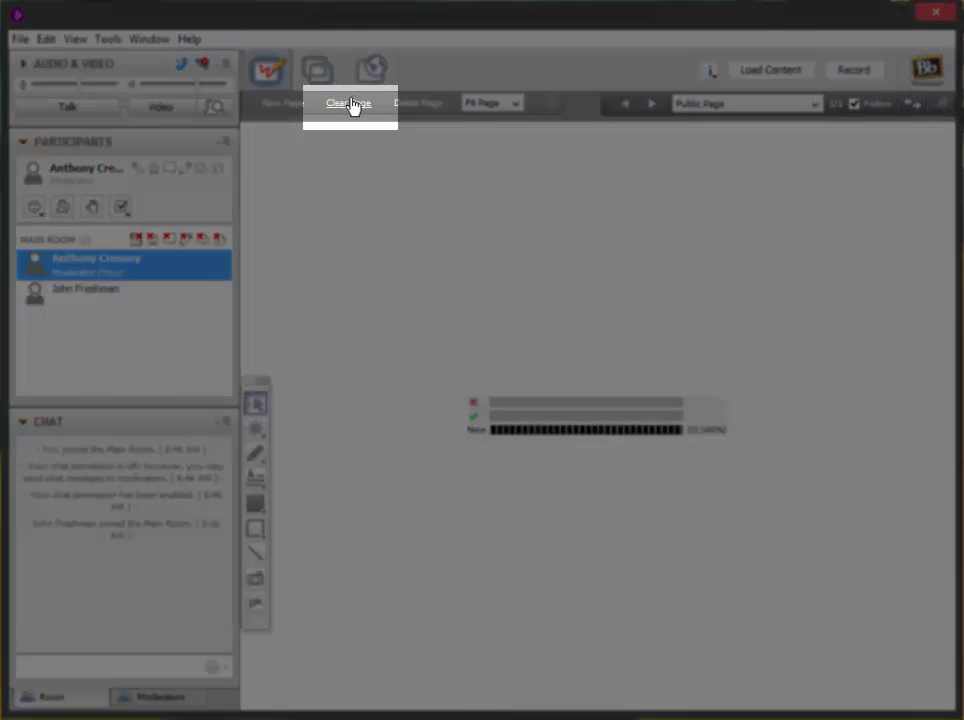
click(350, 104)
click(442, 388)
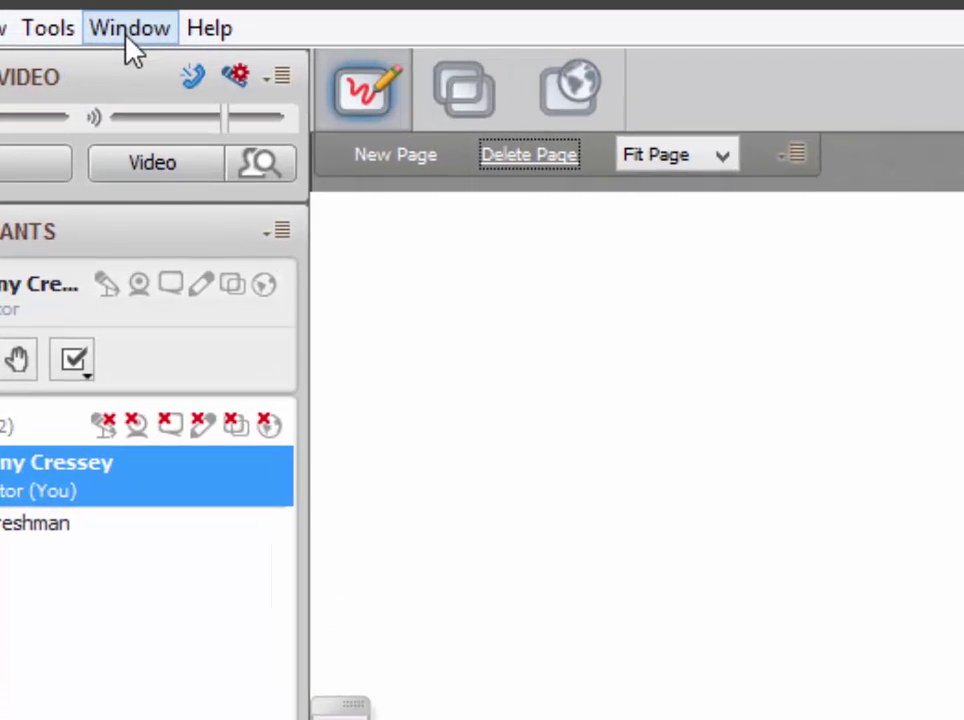
Open the Quiz Manager and create a new quiz titled "Quiz 1".
click(130, 30)
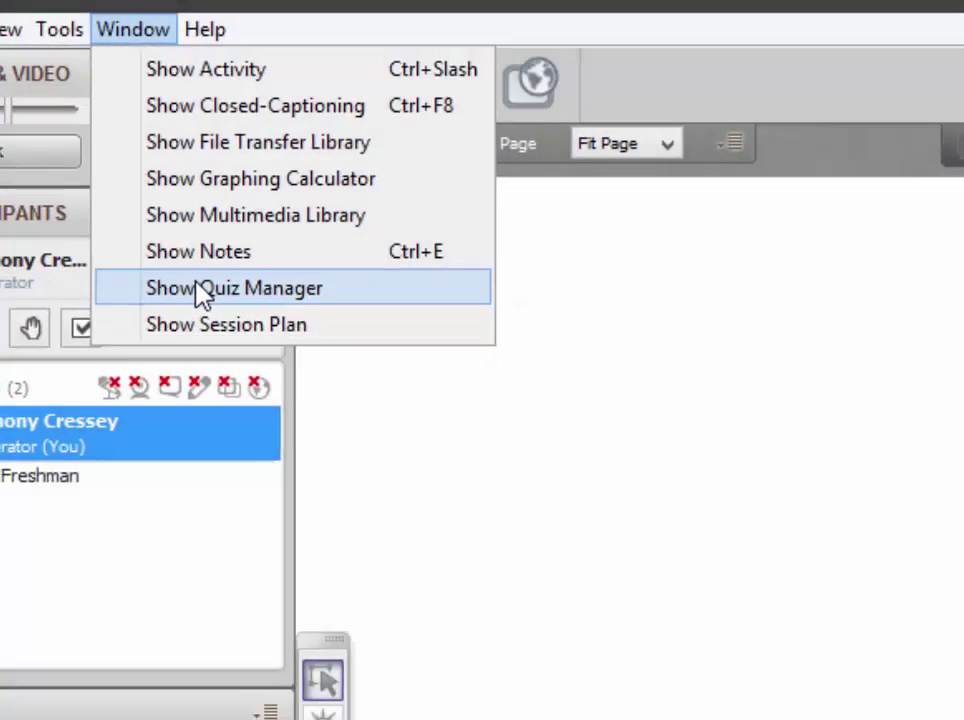
click(203, 290)
drag(248, 495, 342, 356)
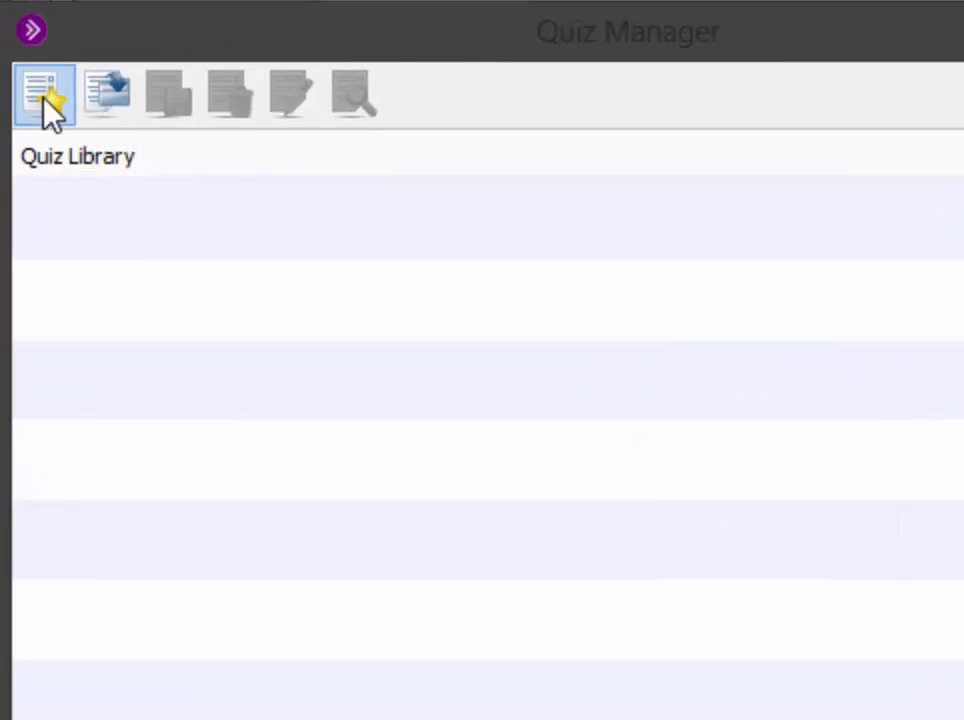
click(45, 103)
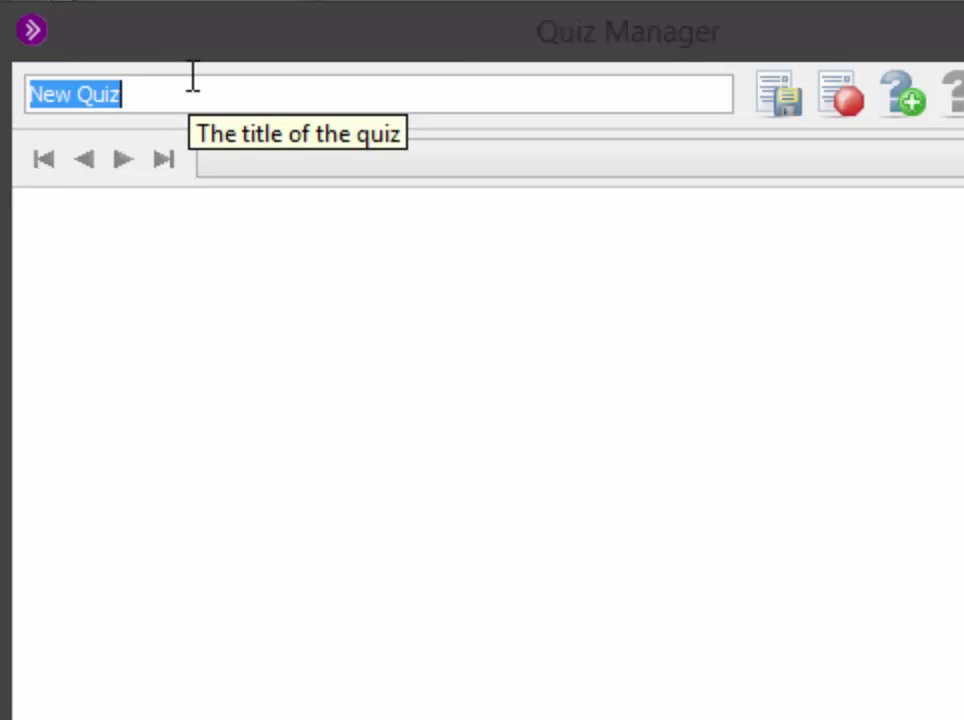
text(Quiz 1)
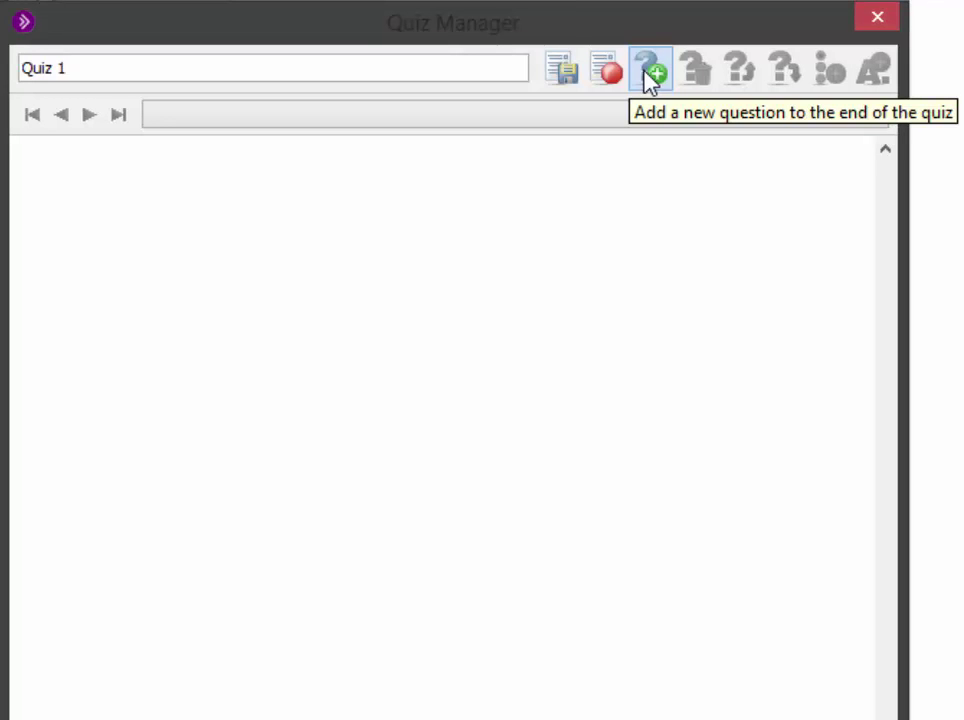
Add a question to the quiz with the text "This is my first question".
click(650, 72)
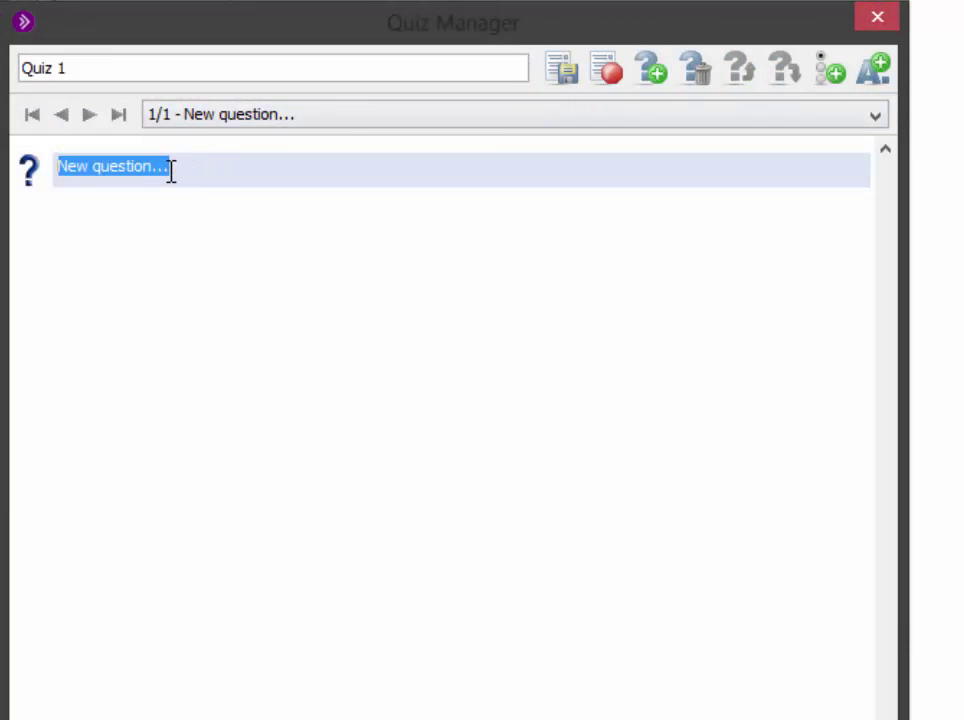
text(This is my firs)
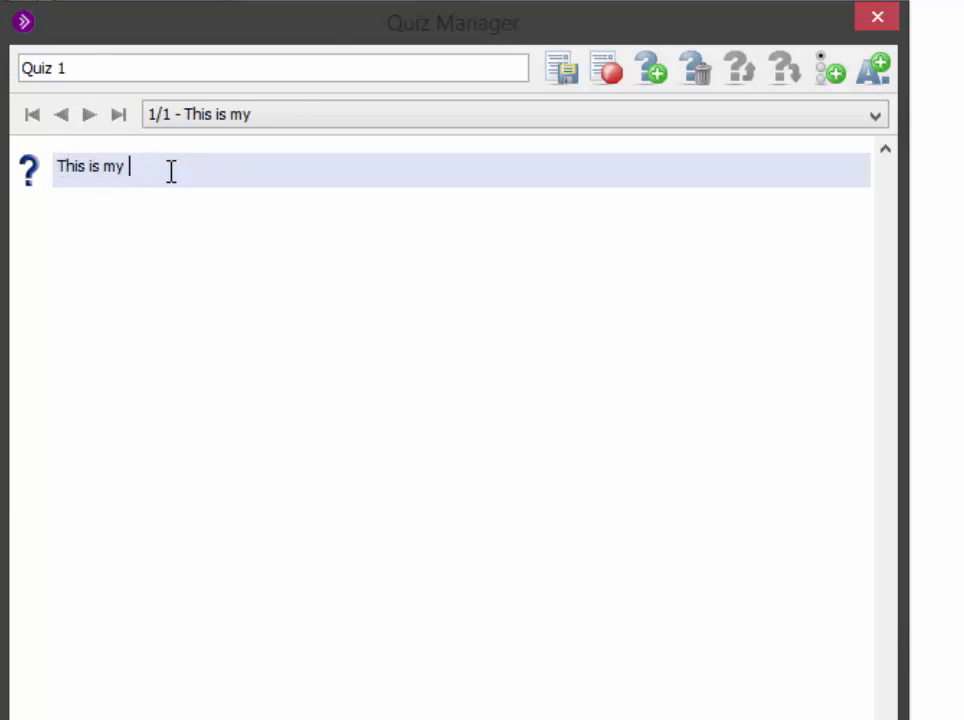
text(t question)
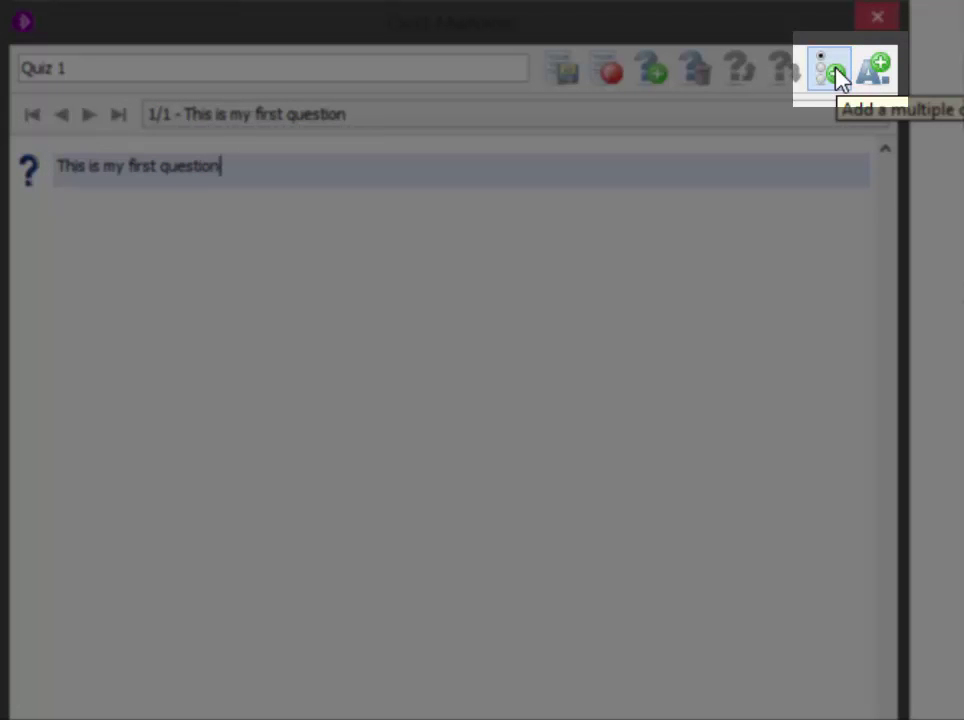
Add the choices "answer 1", "this would be answer 2" and "answer 3" to the first question, marking the second as correct.
click(835, 76)
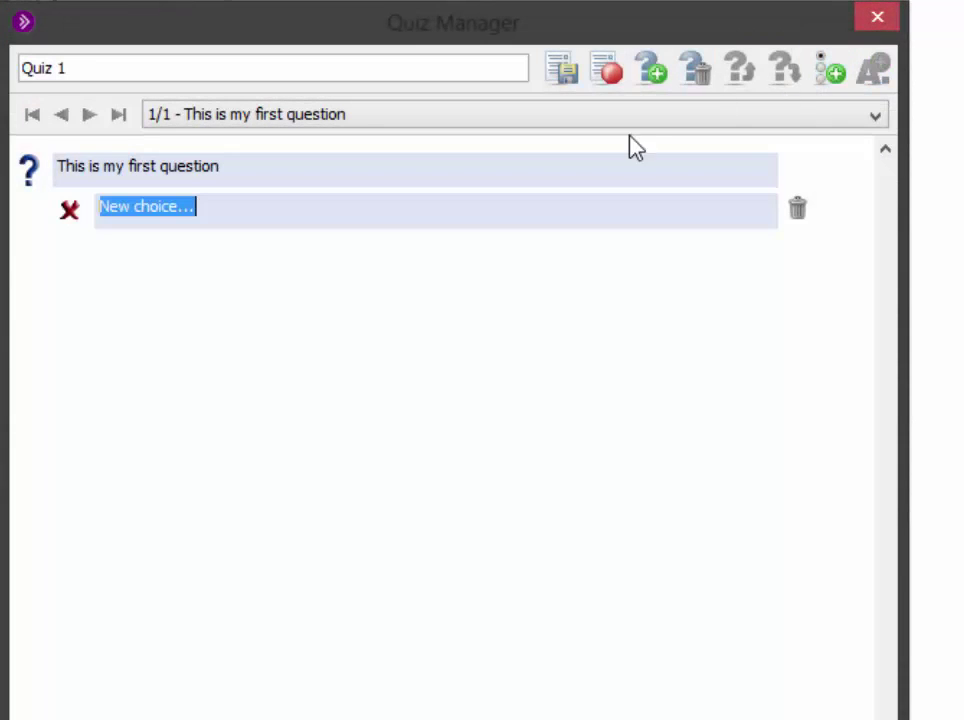
text(answer 1)
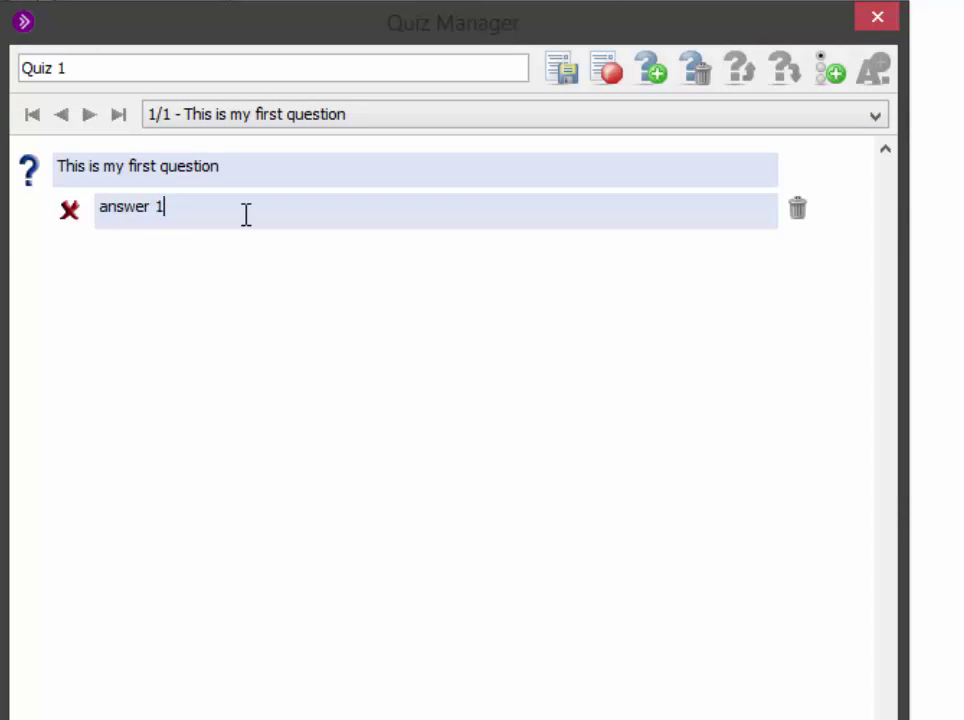
click(832, 73)
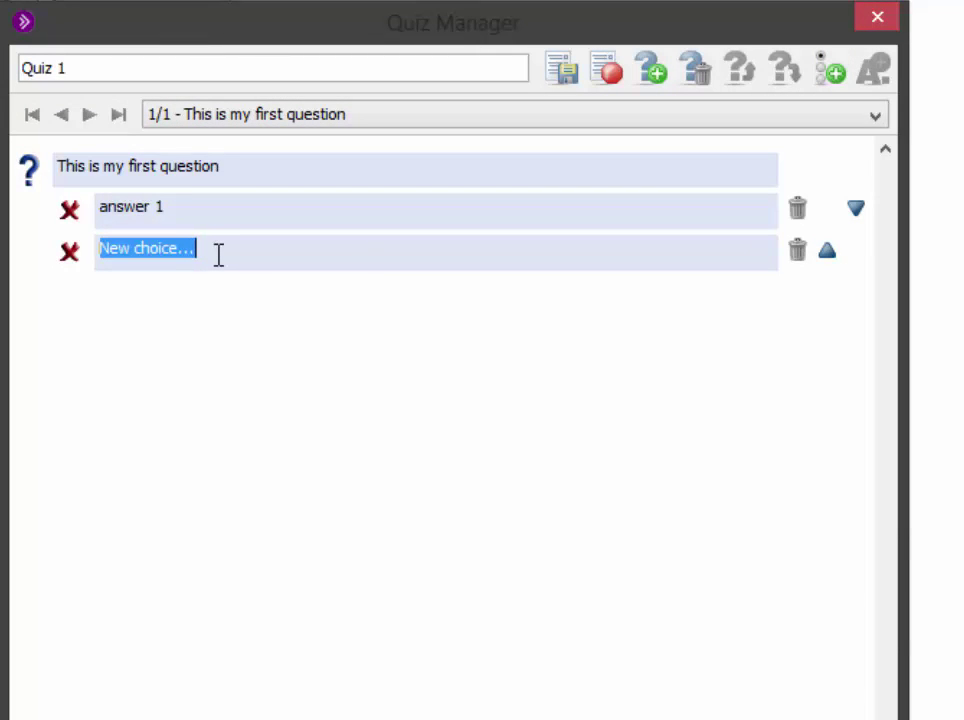
text(this wo)
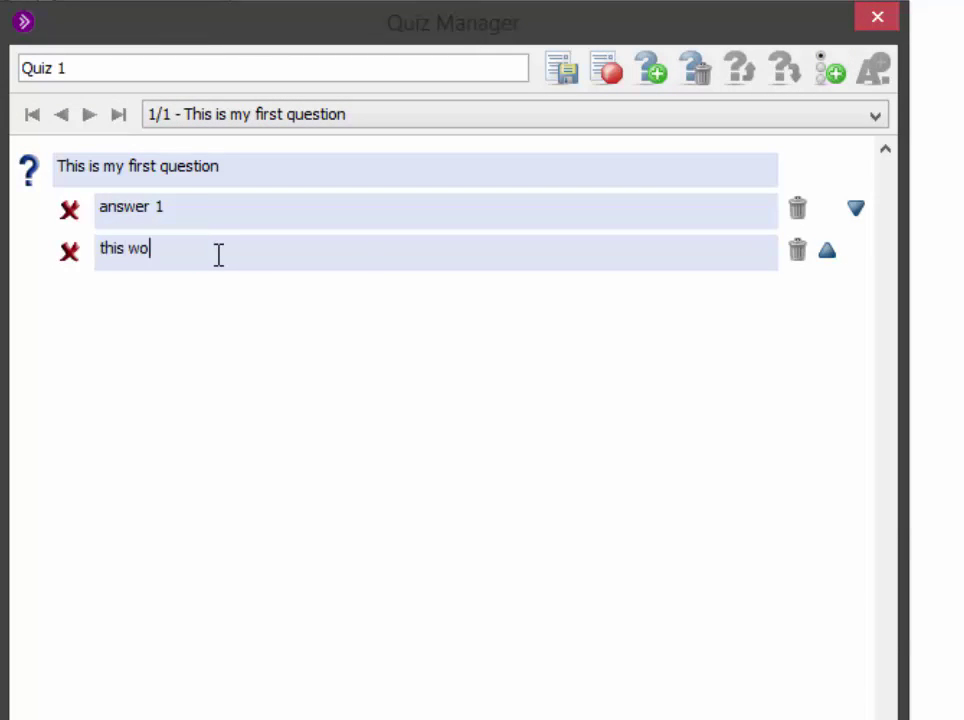
text(uld be answer 2)
click(832, 73)
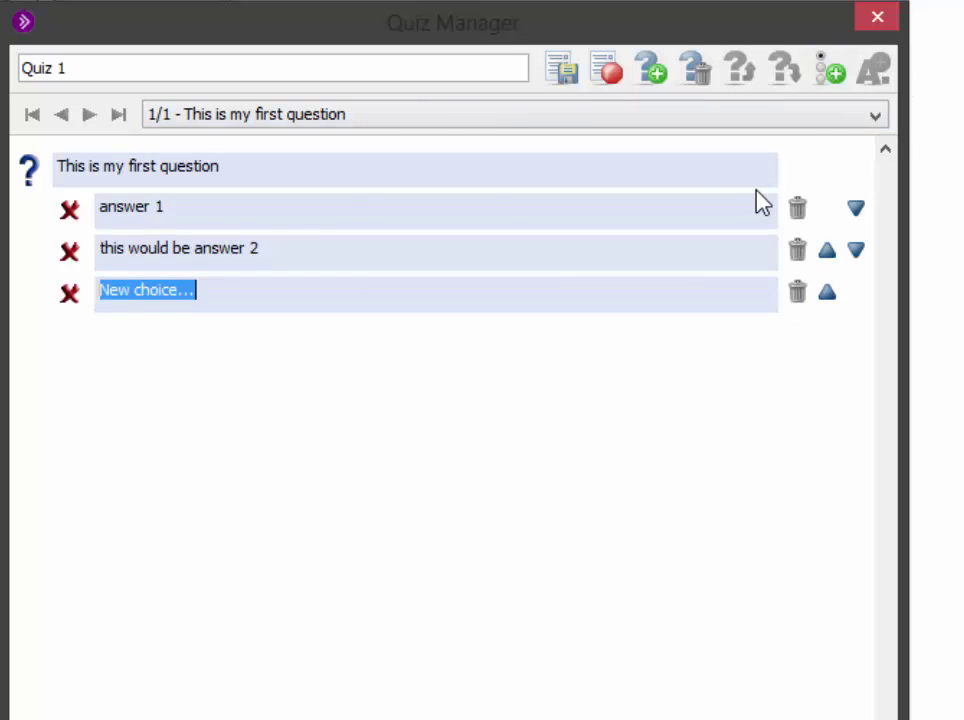
text(answer 3)
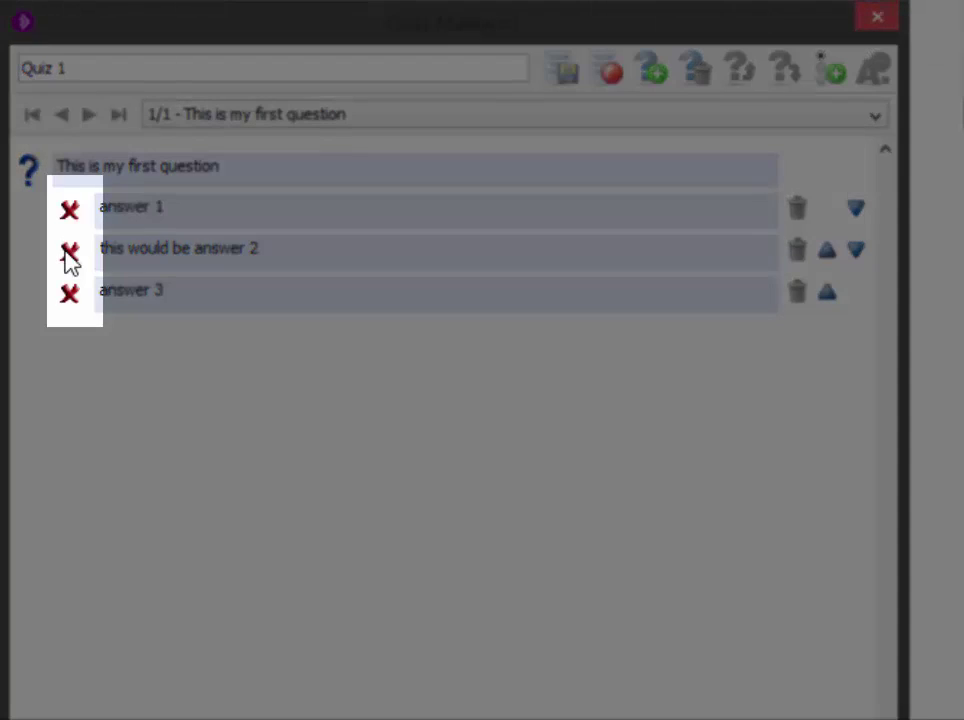
click(69, 254)
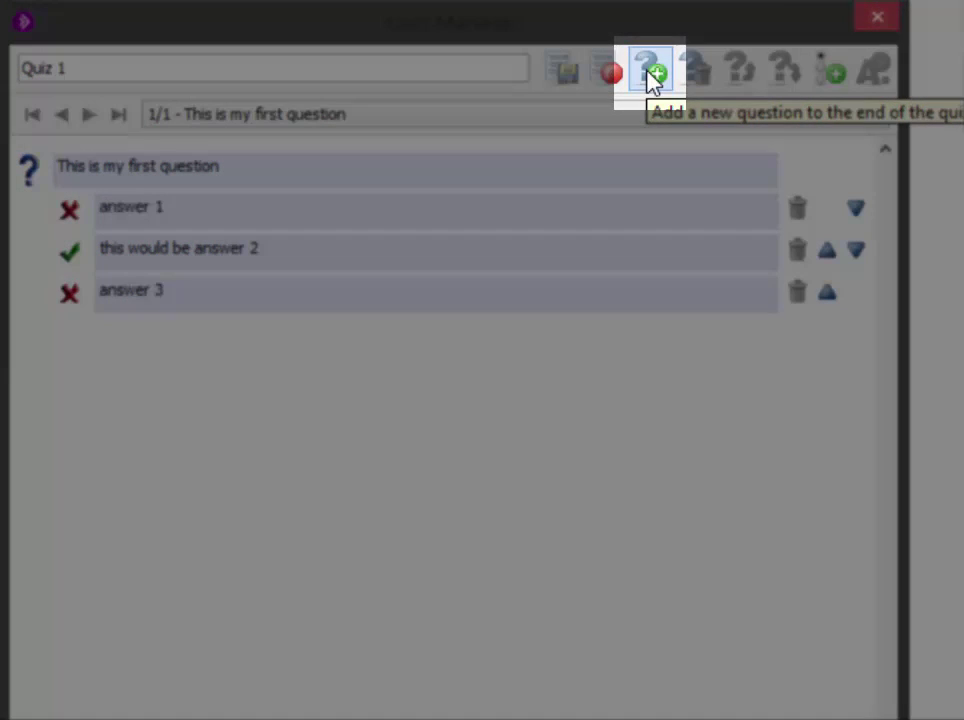
Add a second question to the quiz with the text "This is question #2".
click(652, 80)
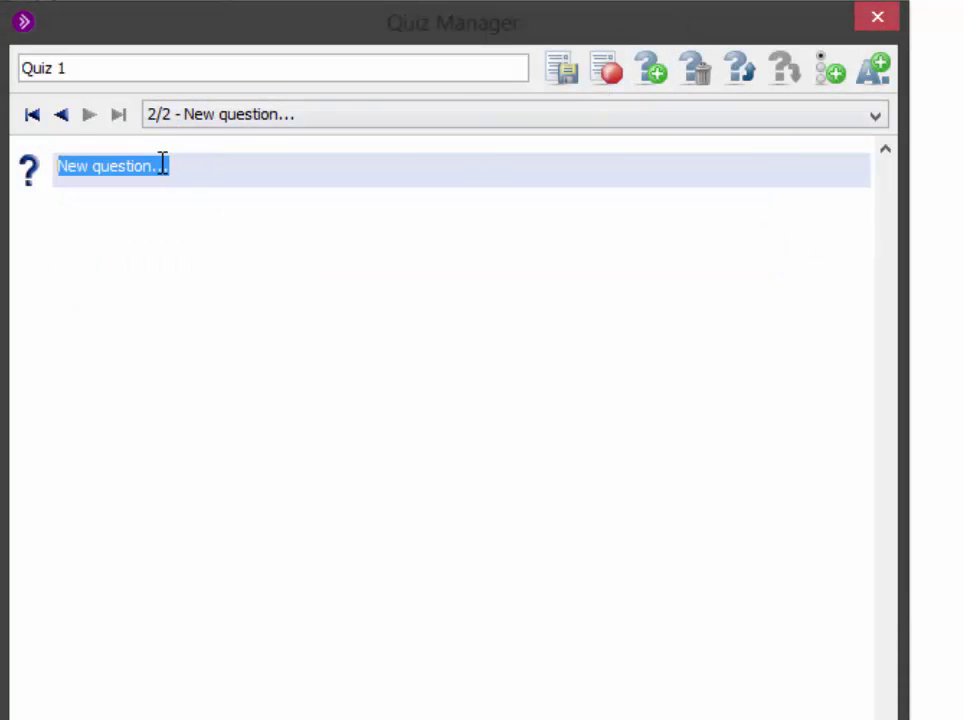
text(This is qu)
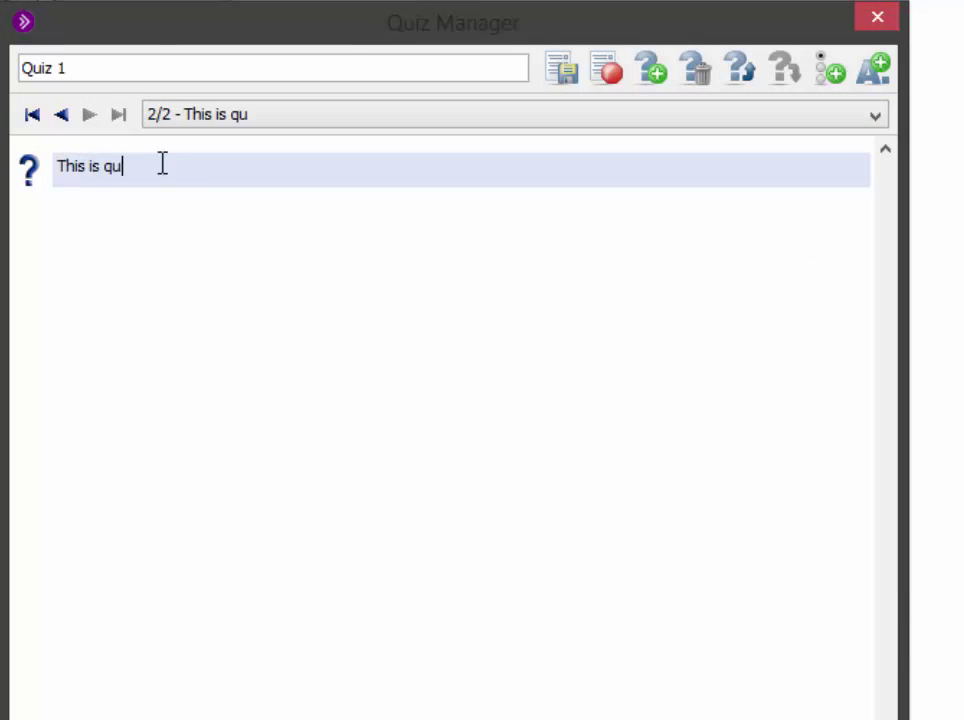
text(estion #2)
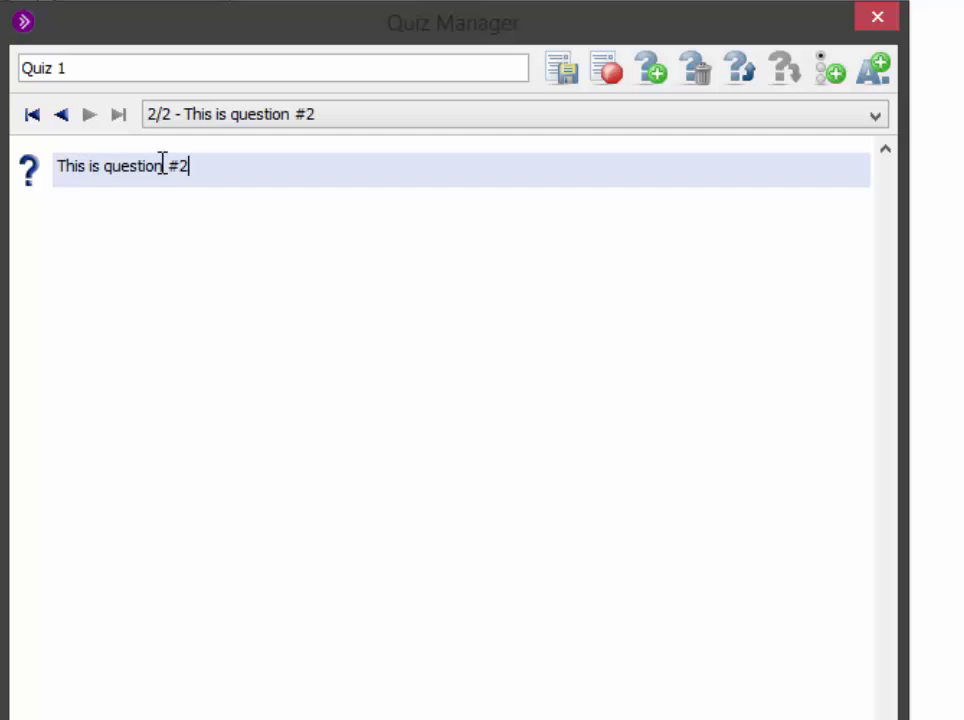
Add the multiple-choice answers "answer 1" and "answer 2" to the second question.
click(823, 76)
text(answer 2)
key(BackSpace)
text(1)
click(823, 76)
text(answer 2)
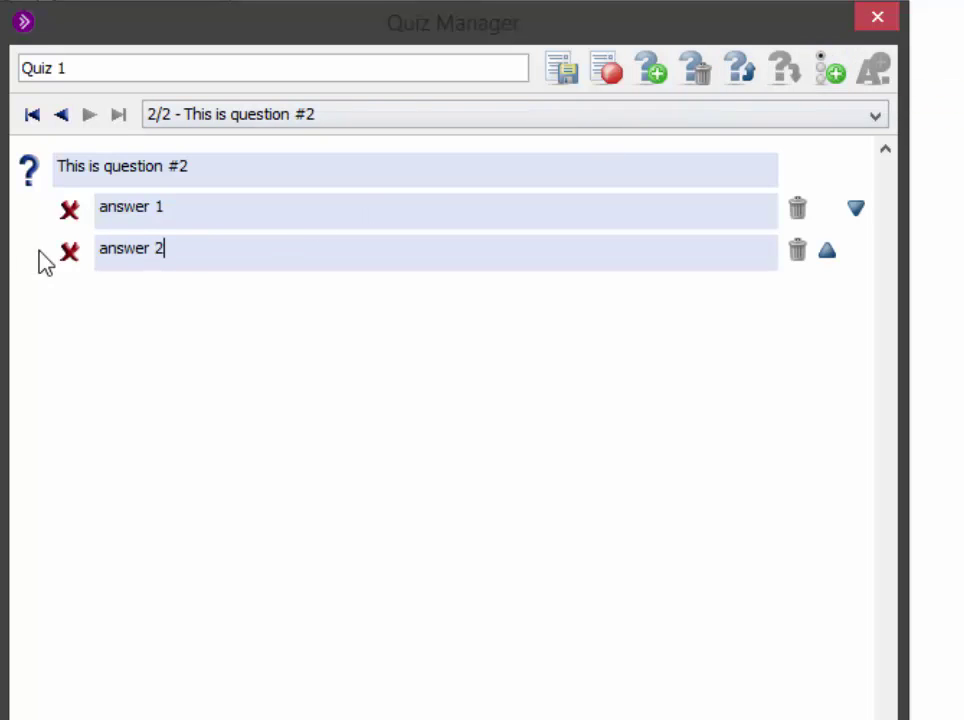
Mark "answer 1" as the correct answer to the second question and save Quiz 1 to the library.
click(70, 214)
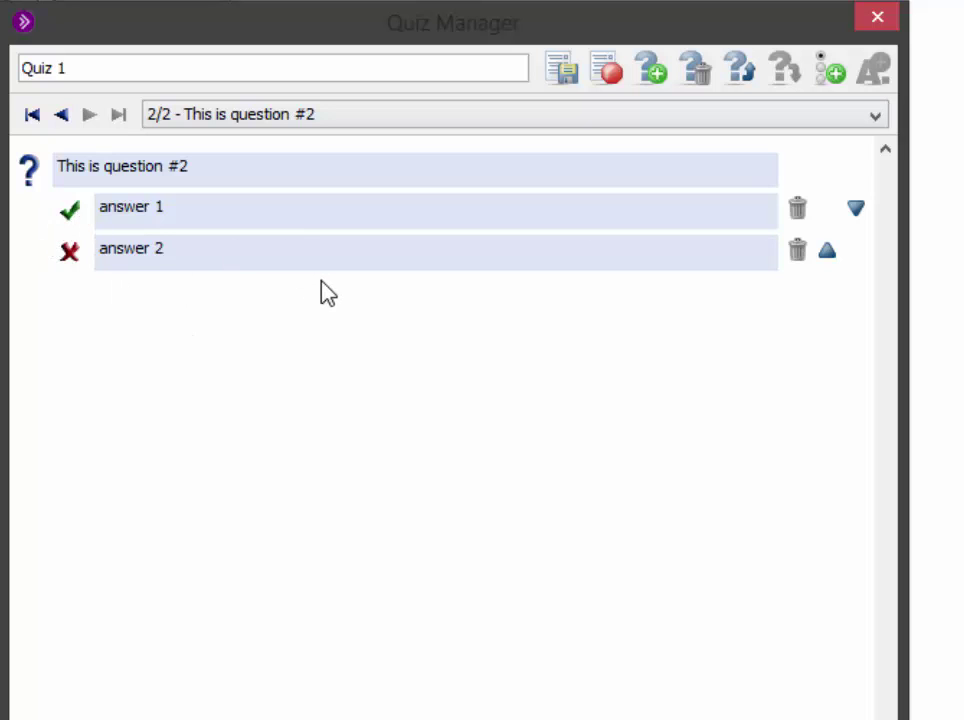
click(567, 76)
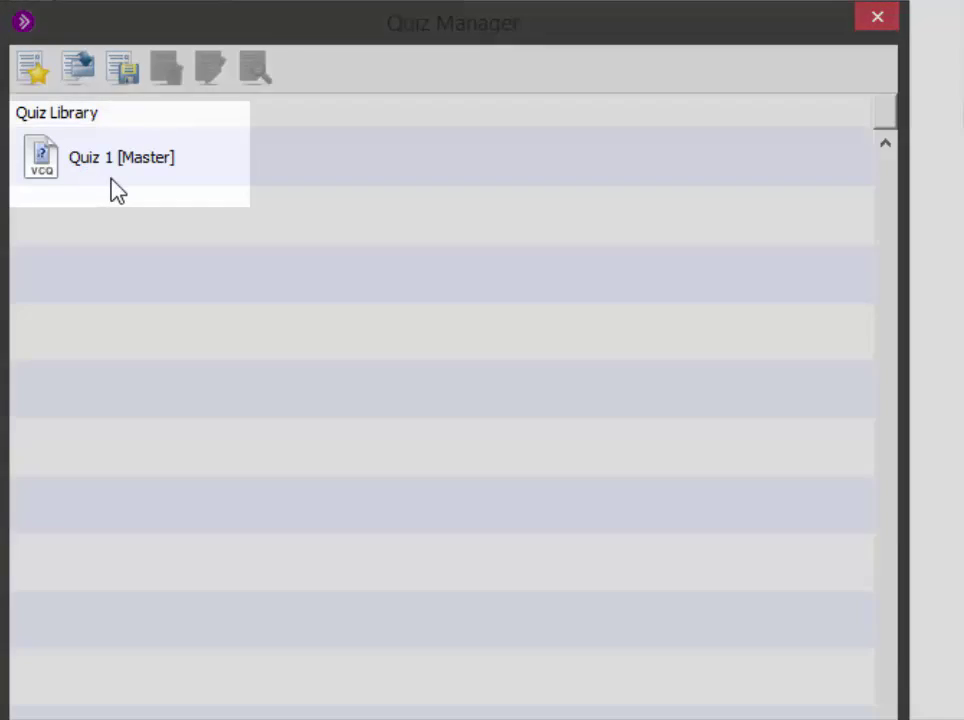
Open the master copy of Quiz 1 from the quiz library and hand it out to the participants.
click(120, 160)
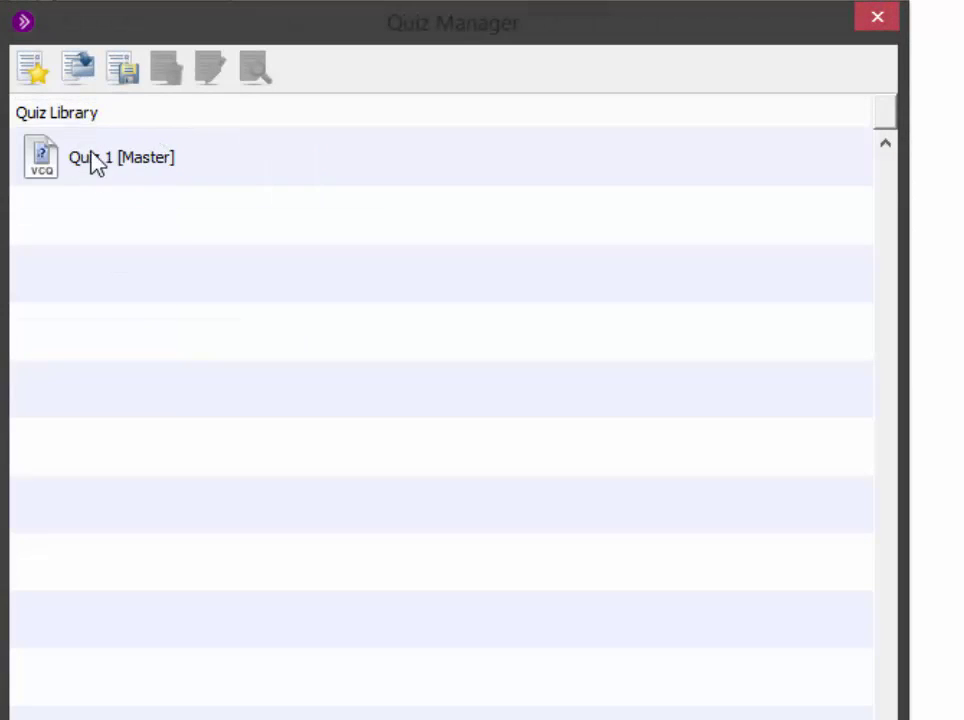
click(151, 172)
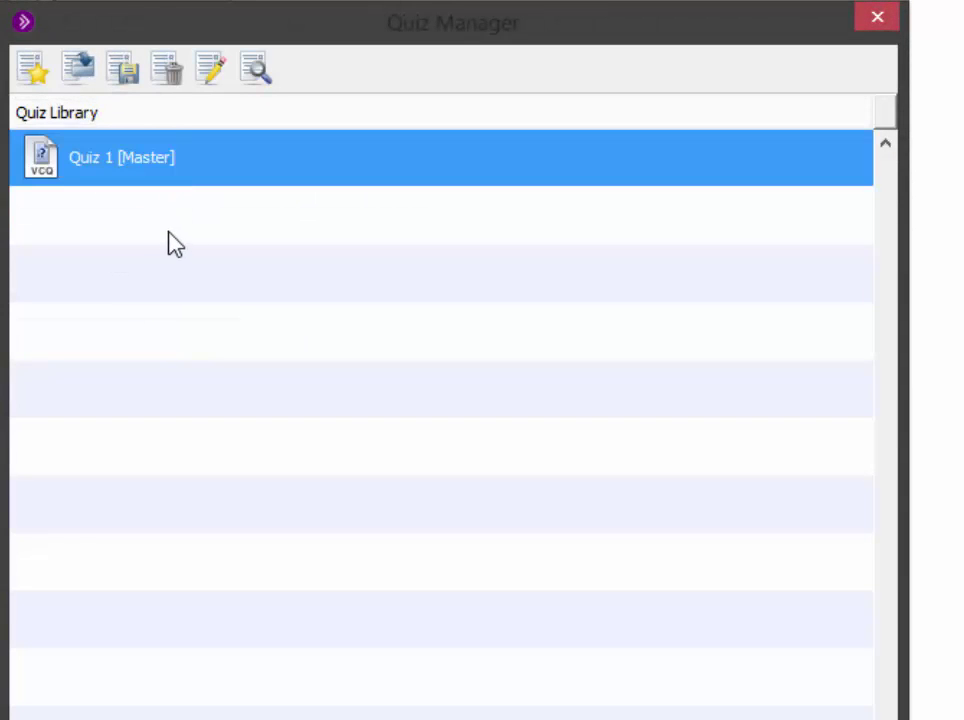
double_click(100, 170)
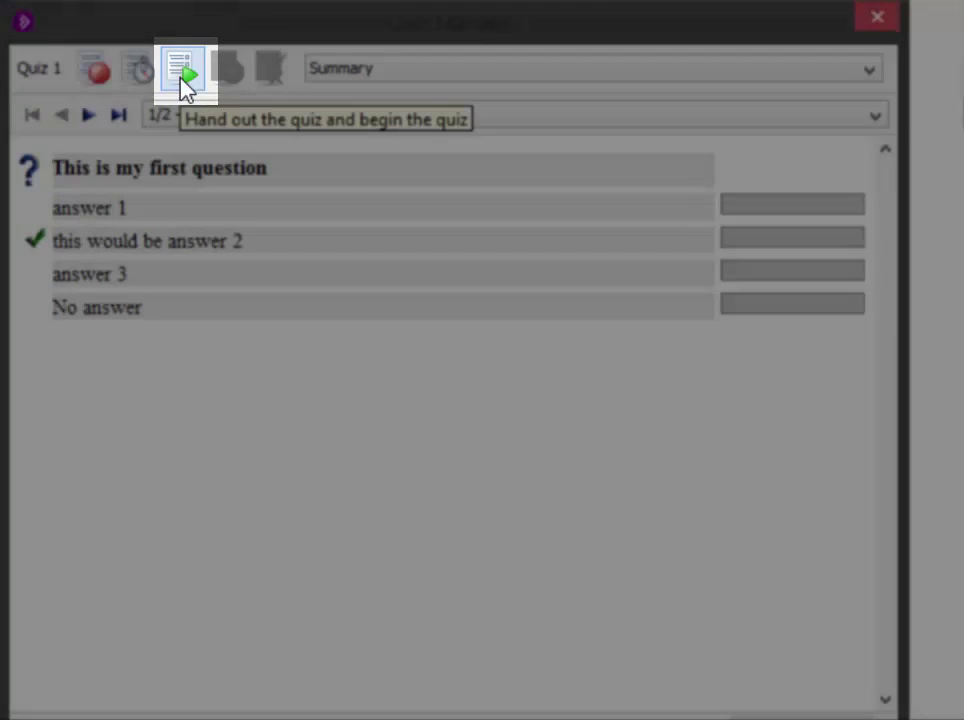
click(185, 80)
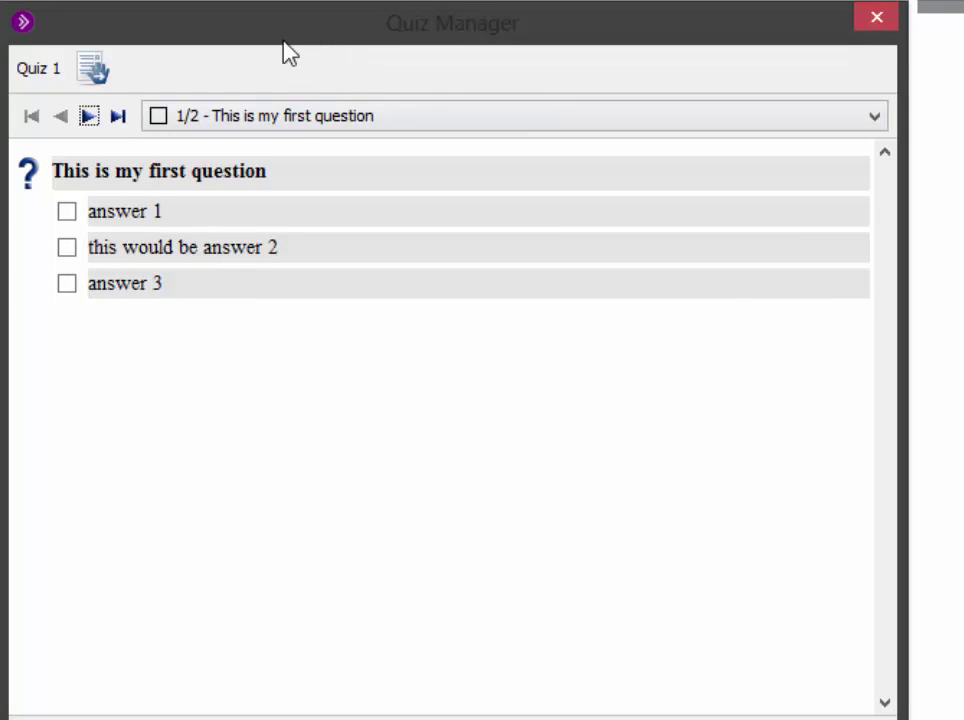
As the participant, answer "this would be answer 2" to the first question and "answer 1" to the second, and hand in the quiz.
click(66, 247)
click(89, 117)
click(66, 213)
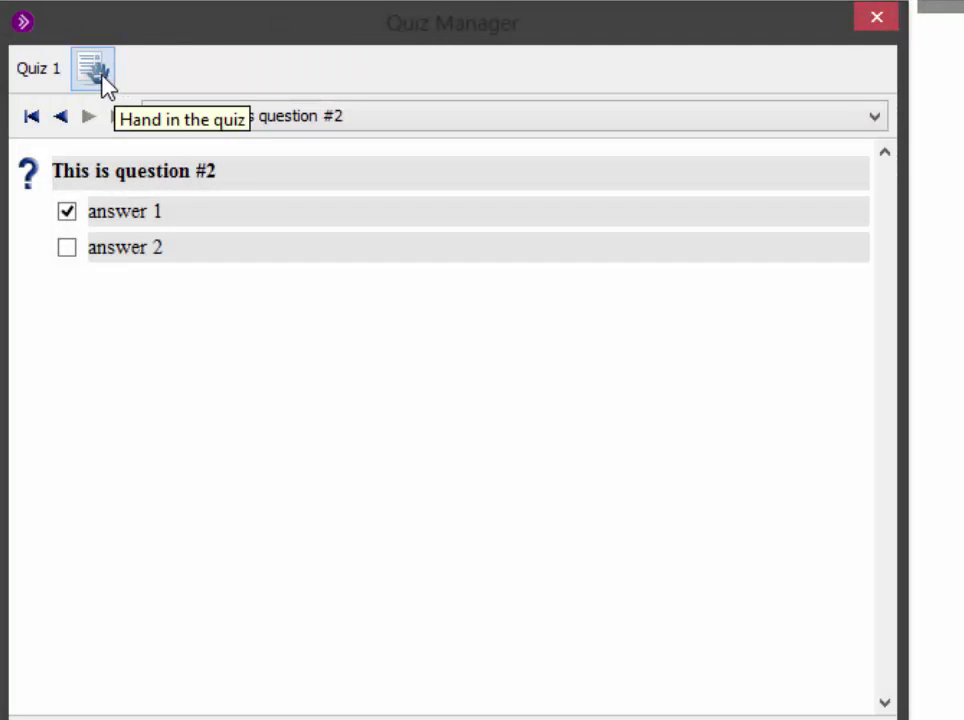
click(95, 78)
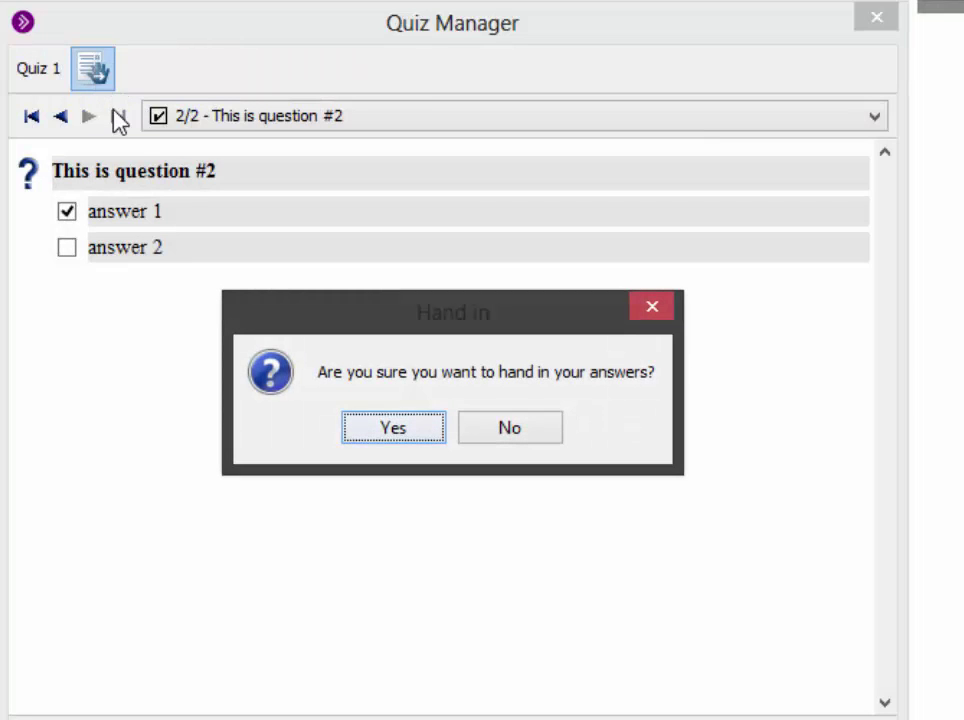
click(397, 432)
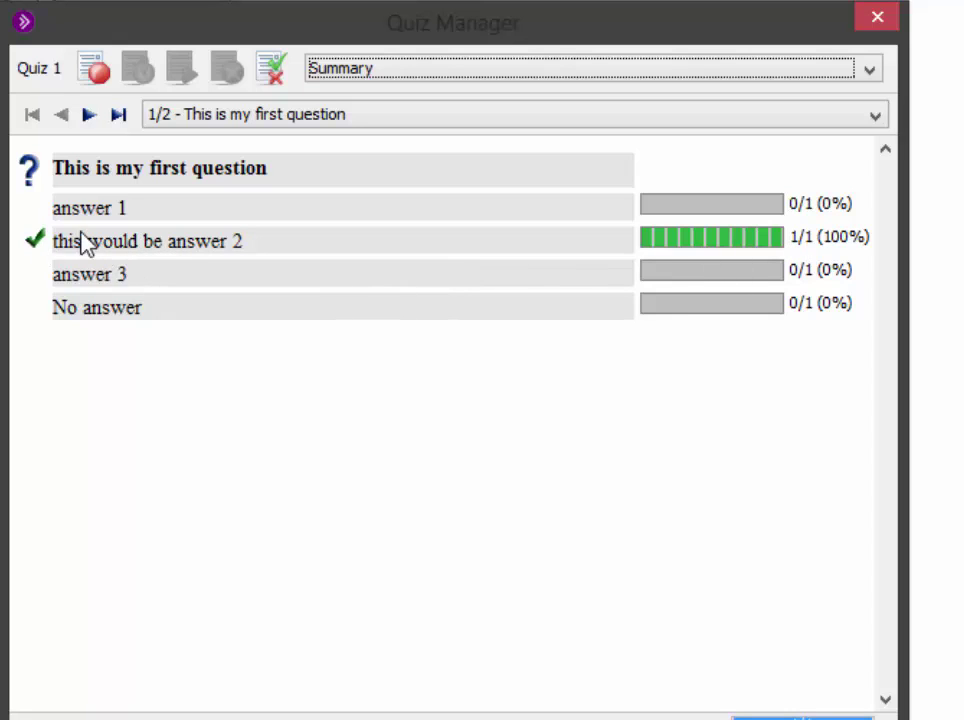
Review the response summary for question 2, release the marked quiz results to the participants, and close Quiz 1.
click(89, 116)
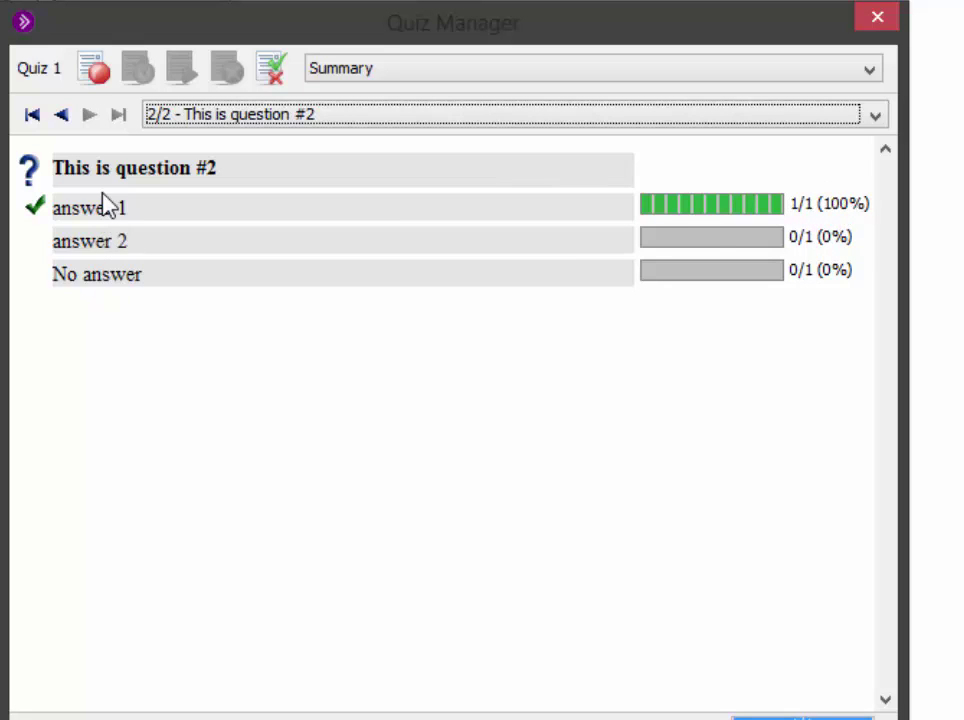
click(274, 75)
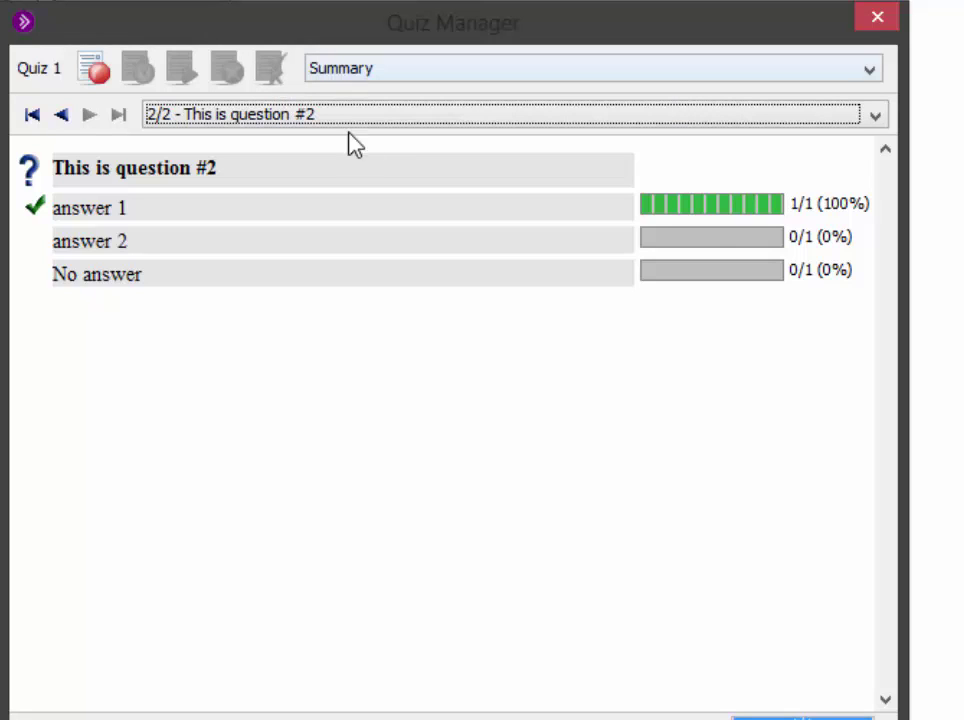
click(97, 78)
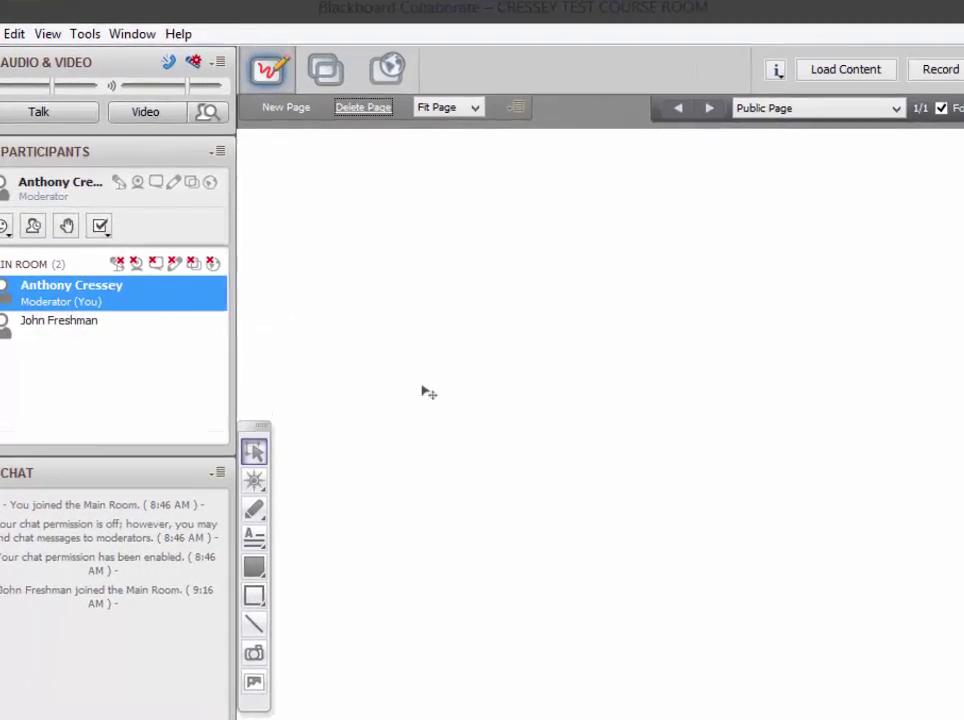
click(120, 35)
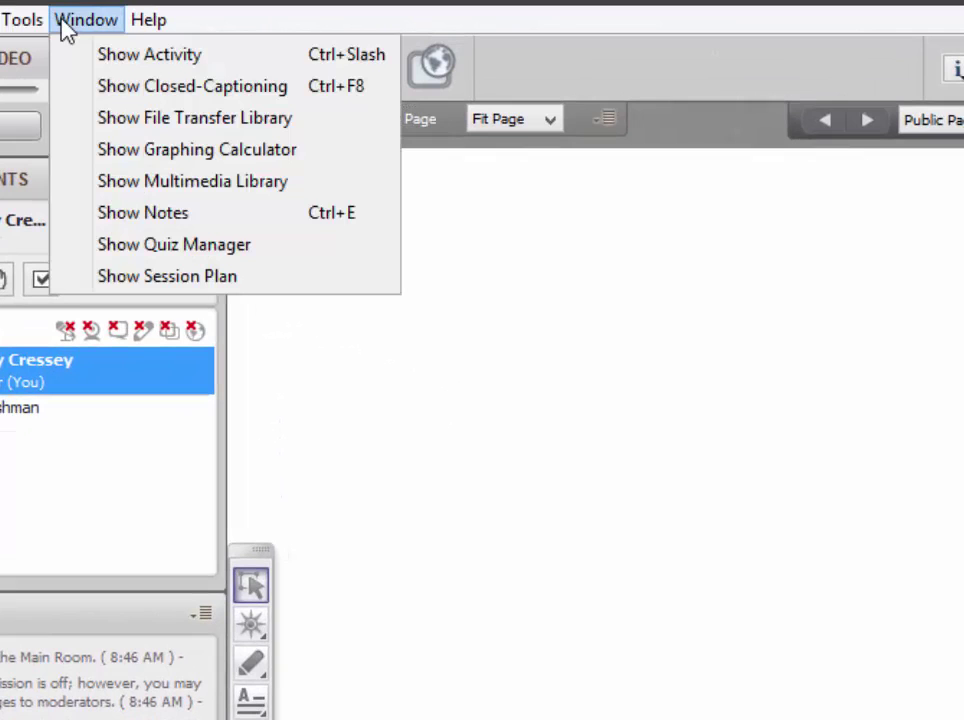
click(122, 250)
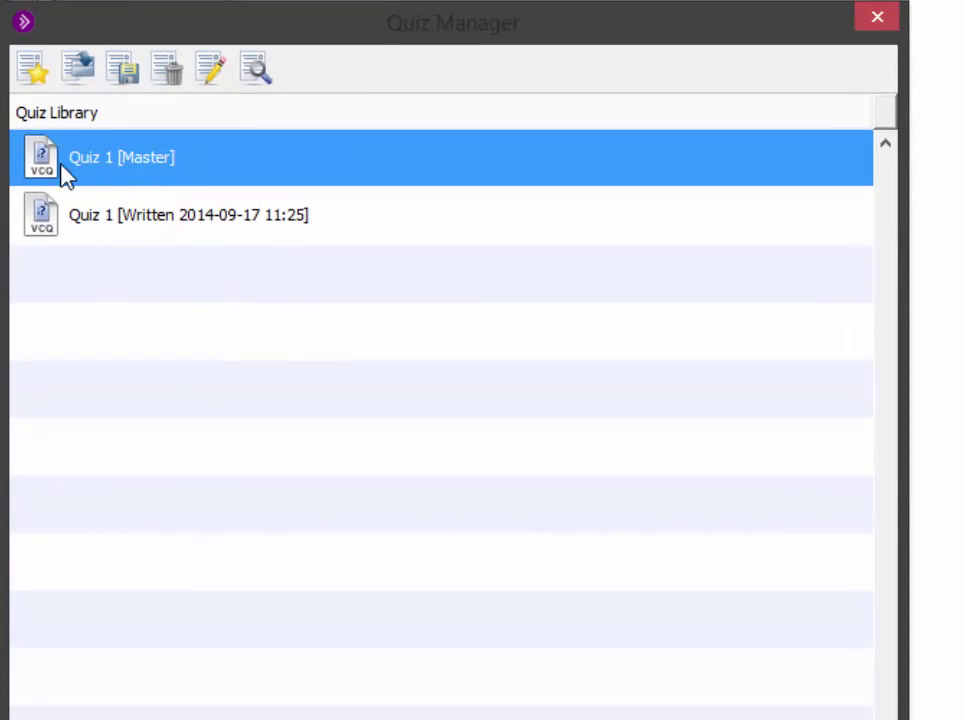
double_click(150, 228)
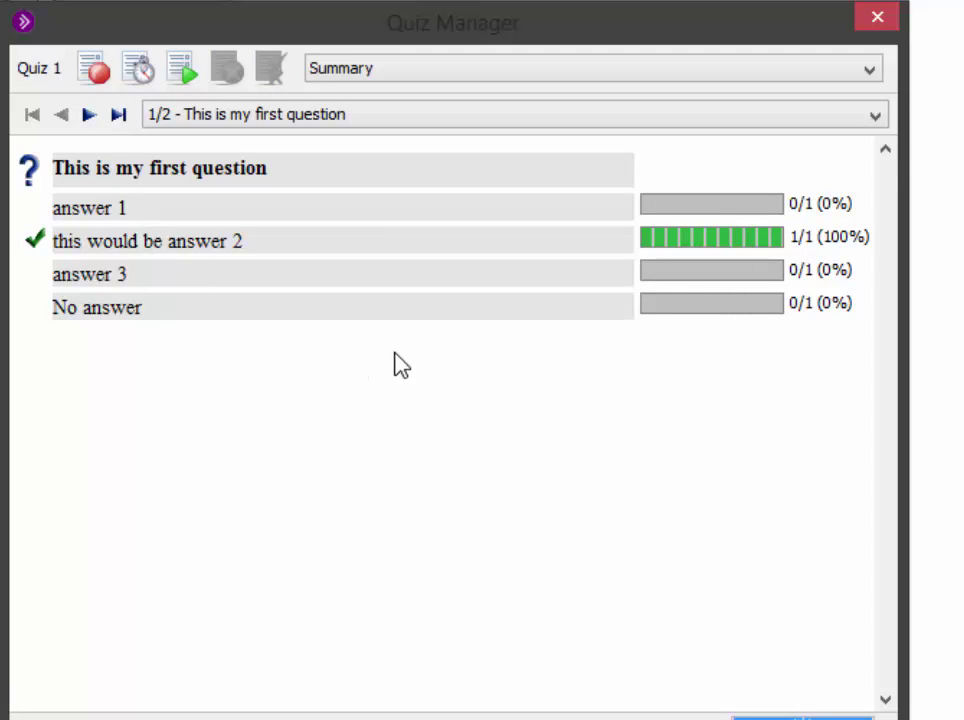